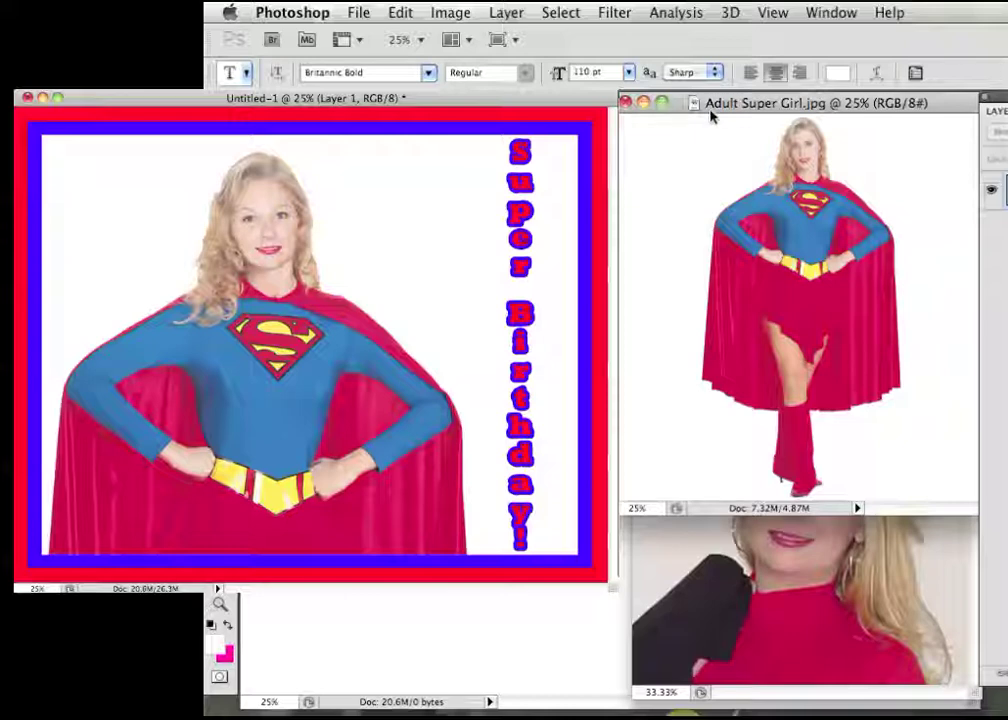
Bring the 110283133516.jpg face photo to the front and switch to the Move tool
key("ctrl+Tab")
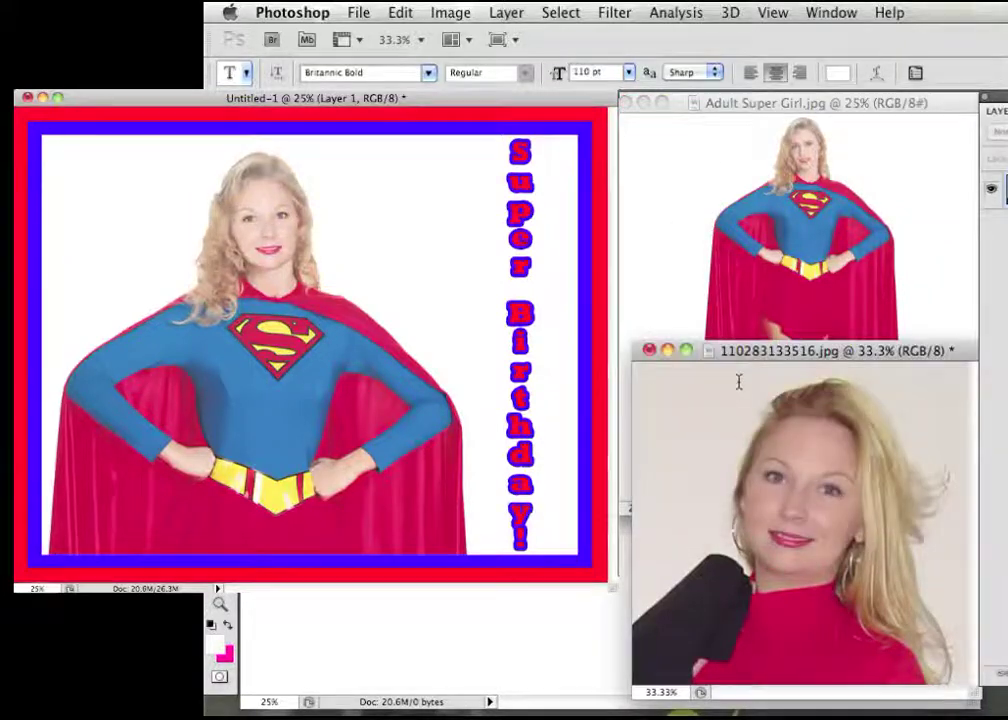
key("v")
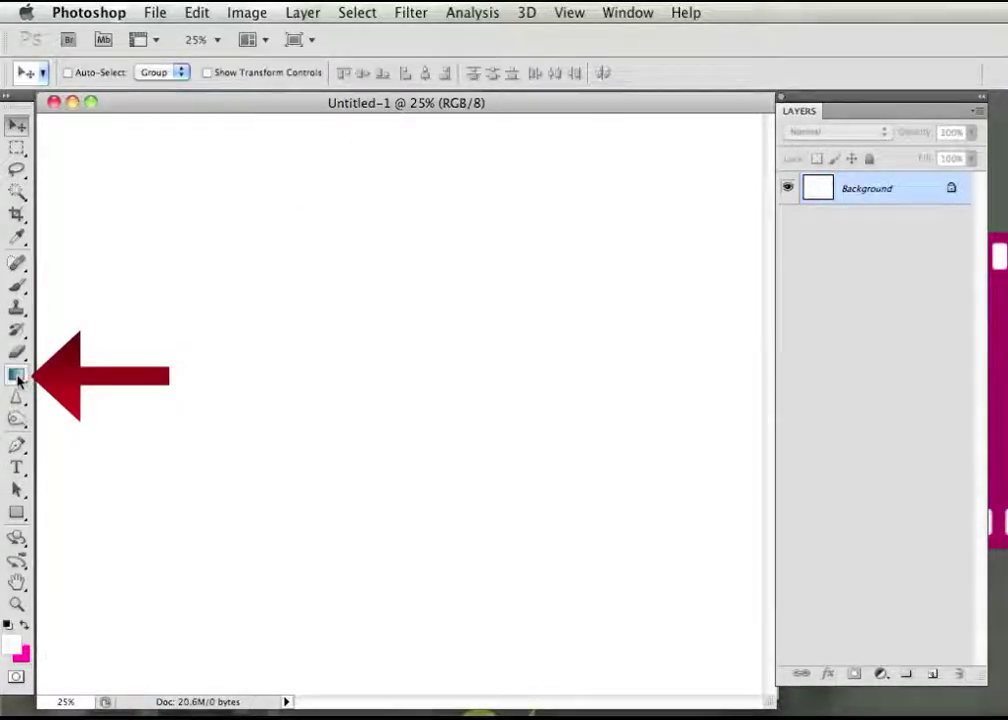
Fill the blank Untitled-1 canvas with pure red ff0000 using the Paint Bucket
left_click(17, 376)
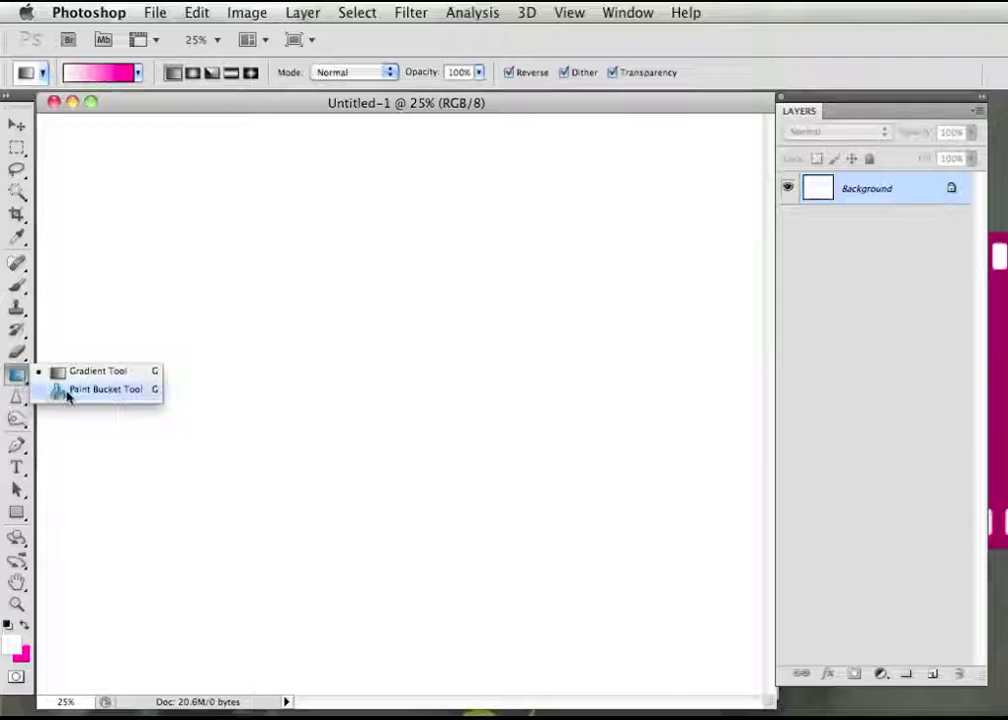
left_click(139, 395)
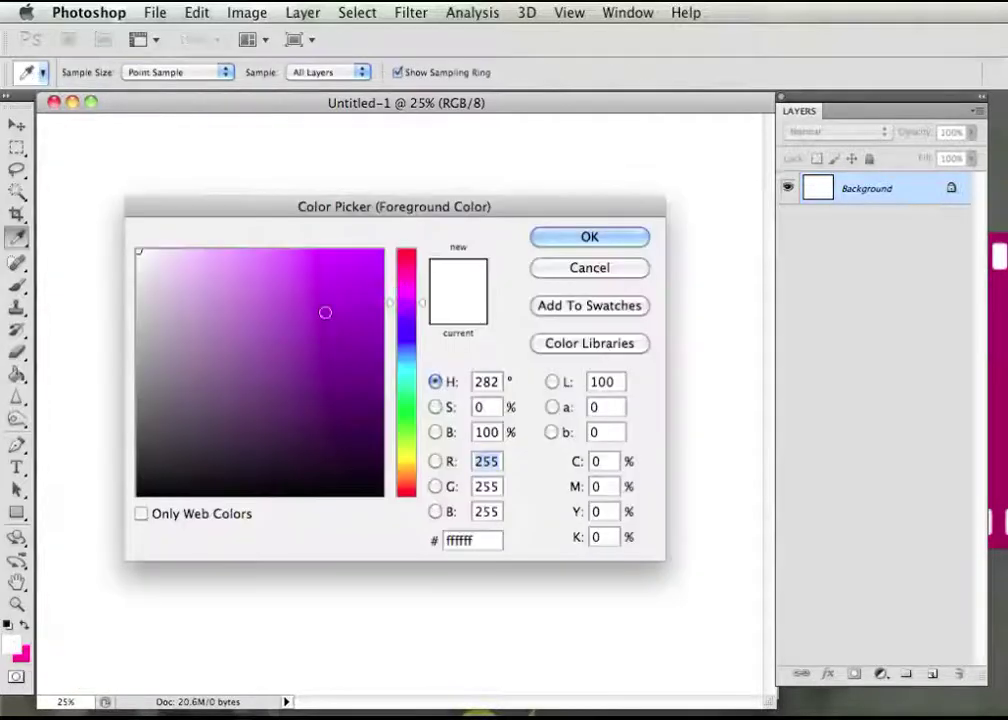
left_click(13, 649)
mouse_move(414, 288)
left_mouse_down()
mouse_move(412, 252)
mouse_move(328, 198)
left_mouse_up()
mouse_move(245, 285)
left_mouse_down()
mouse_move(261, 270)
mouse_move(490, 206)
mouse_move(517, 230)
left_mouse_up()
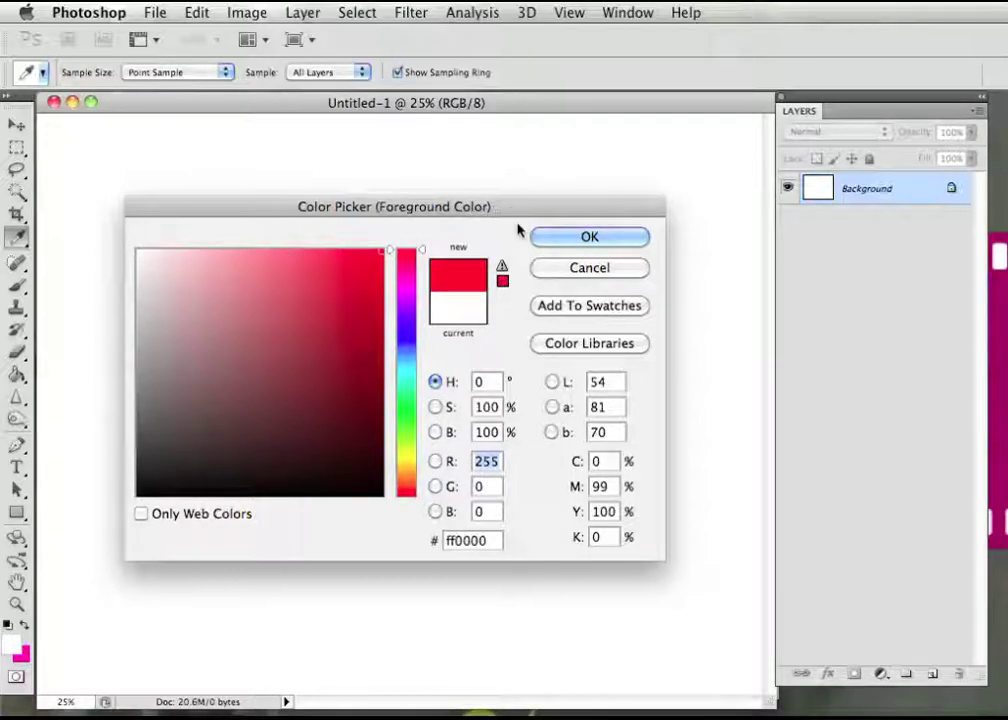
left_click(583, 234)
key("g")
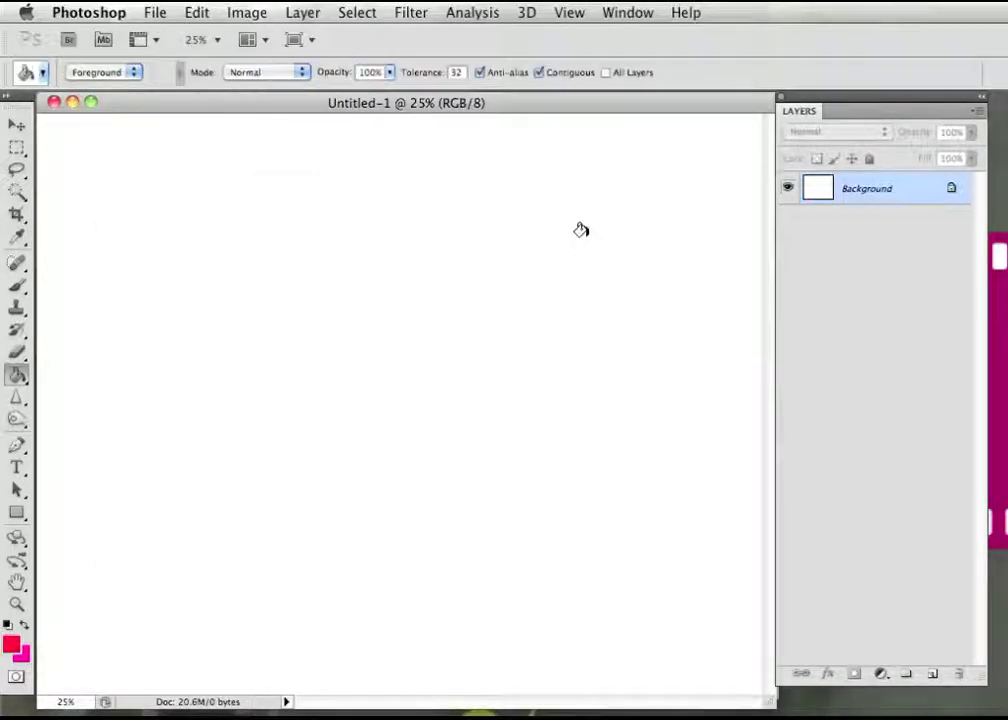
left_click(372, 255)
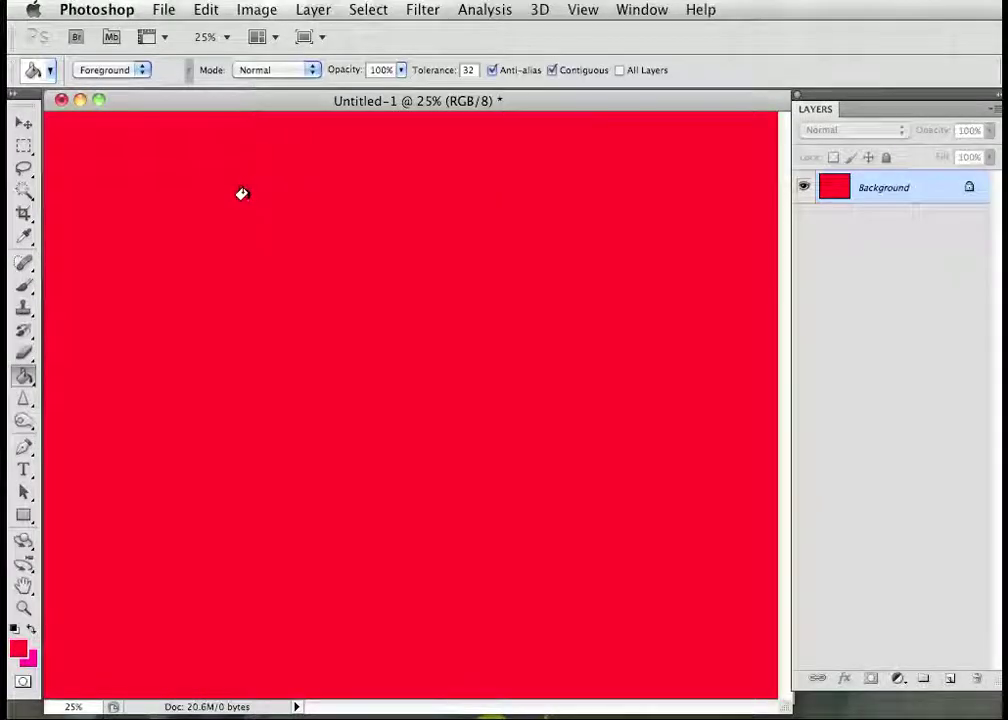
Marquee just inside the canvas edge and fill it with blue 1200ff using the Paint Bucket
left_click(25, 150)
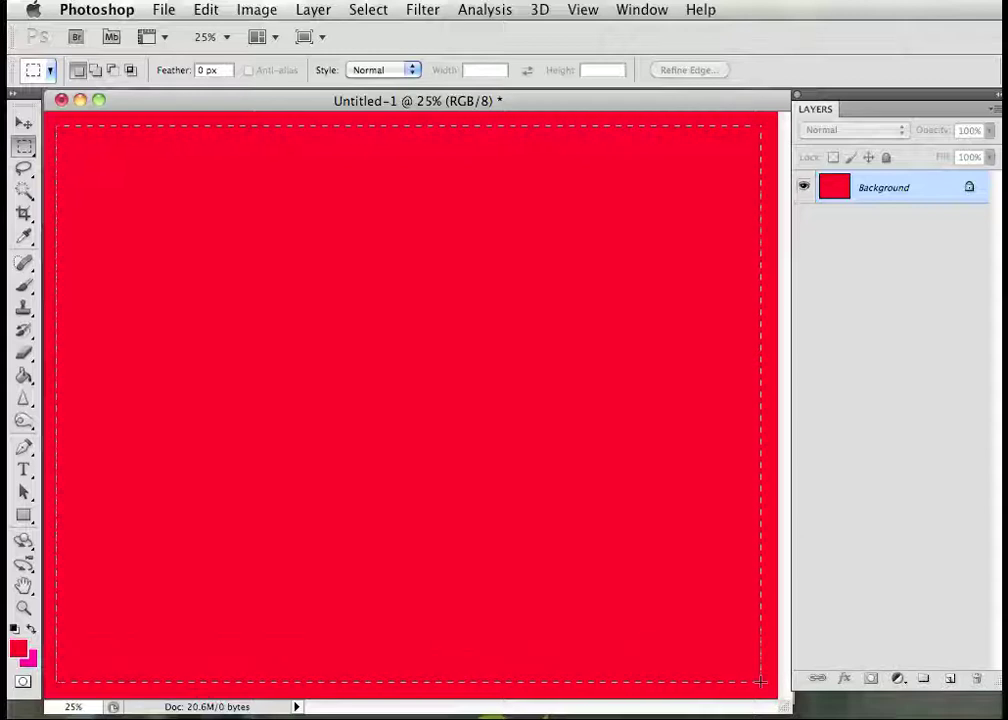
left_click_drag(762, 683, 762, 683)
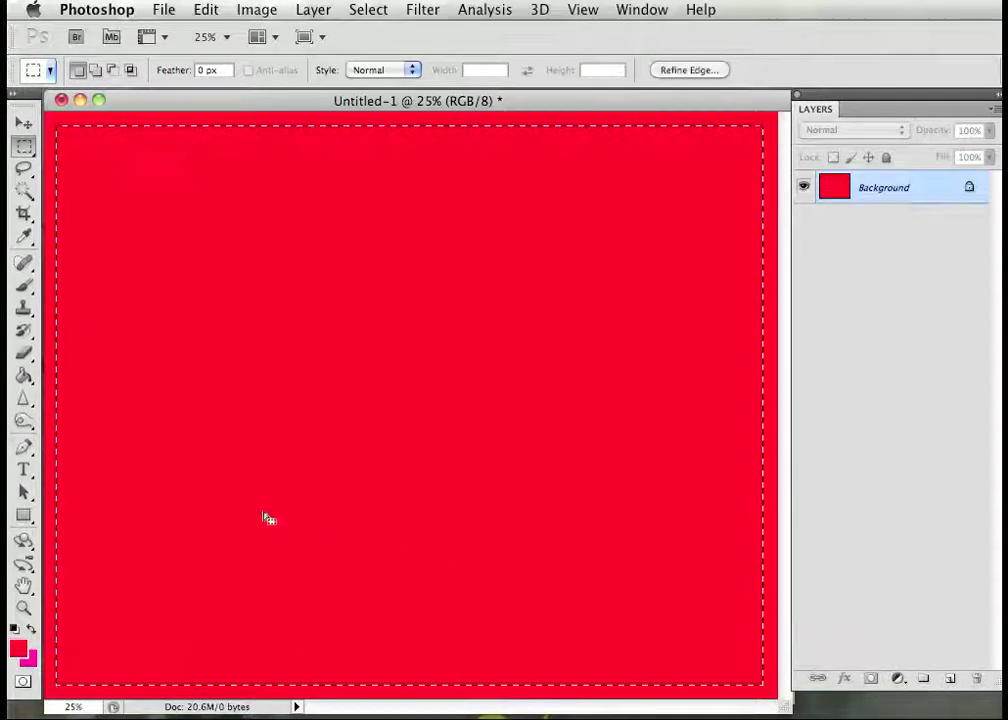
left_click(24, 376)
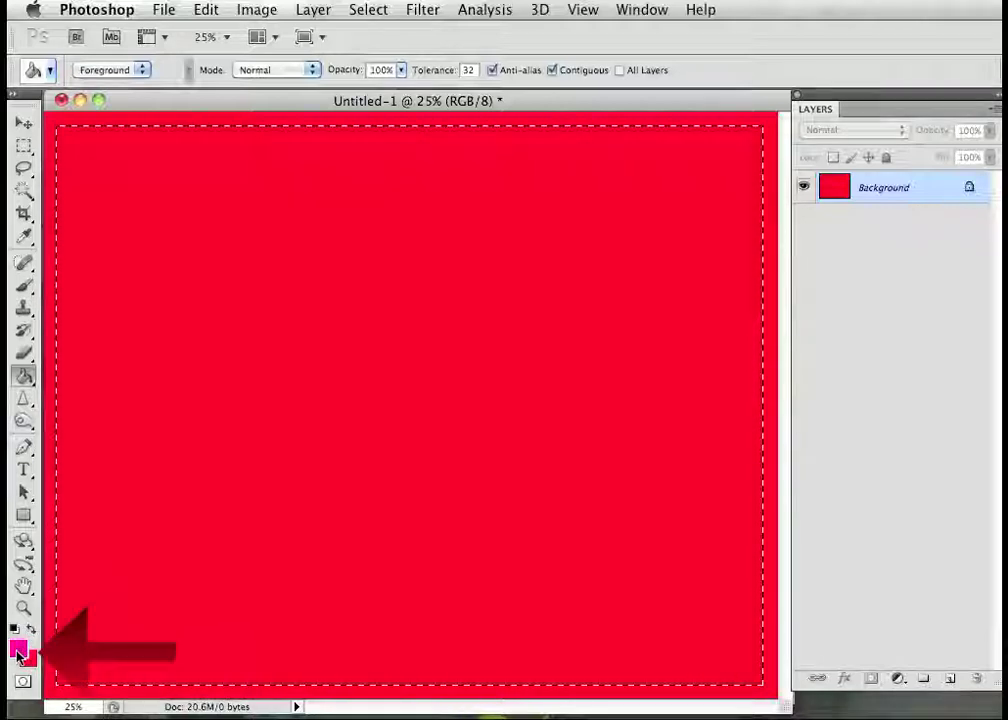
left_click(17, 652)
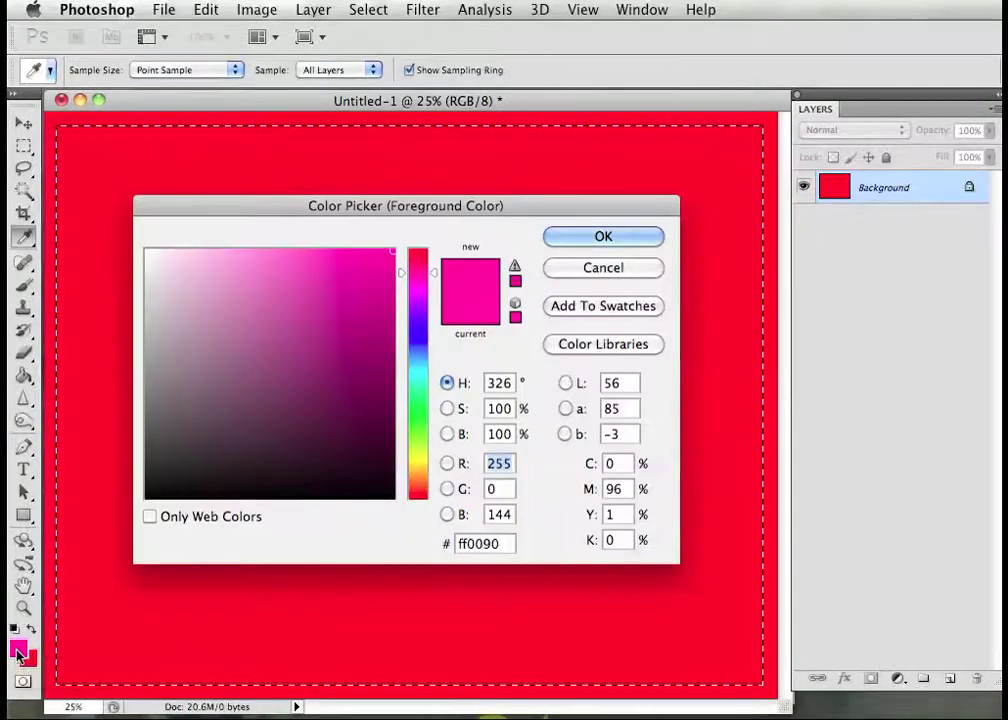
left_click(420, 333)
left_click_drag(419, 327, 420, 330)
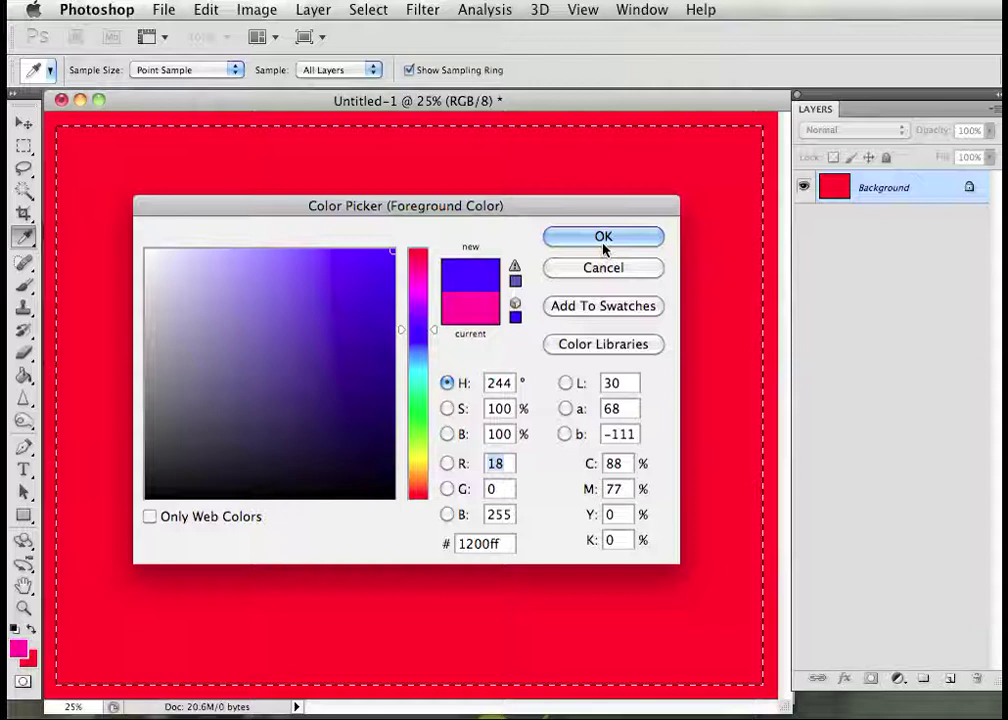
left_click(605, 237)
key("g")
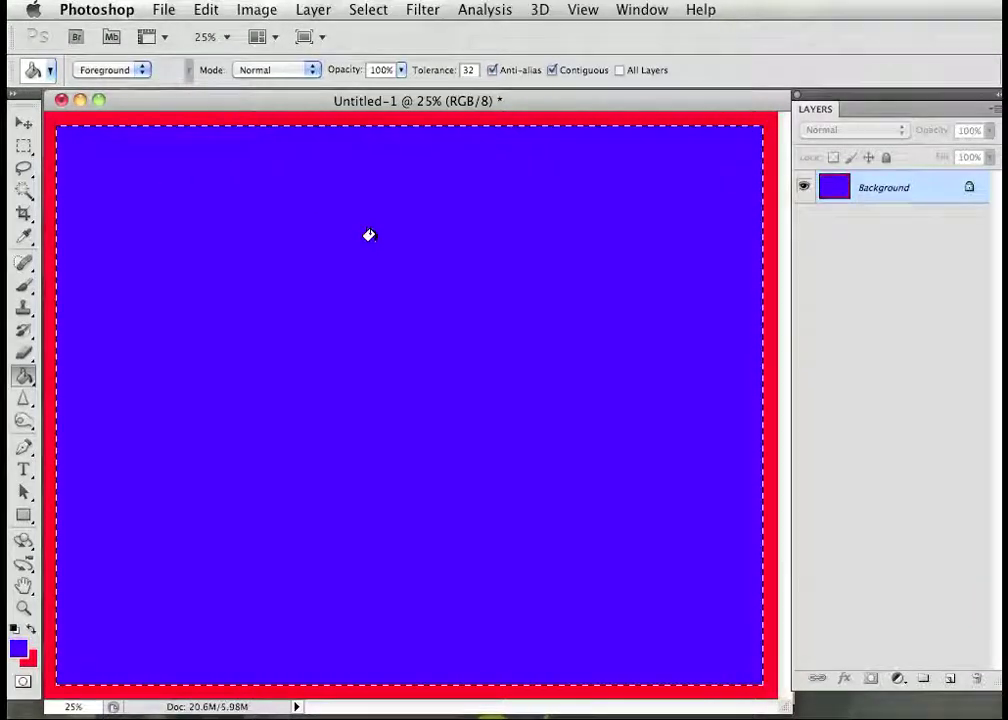
Fill a smaller inner rectangle with white, leaving a blue border, then deselect
left_click(24, 148)
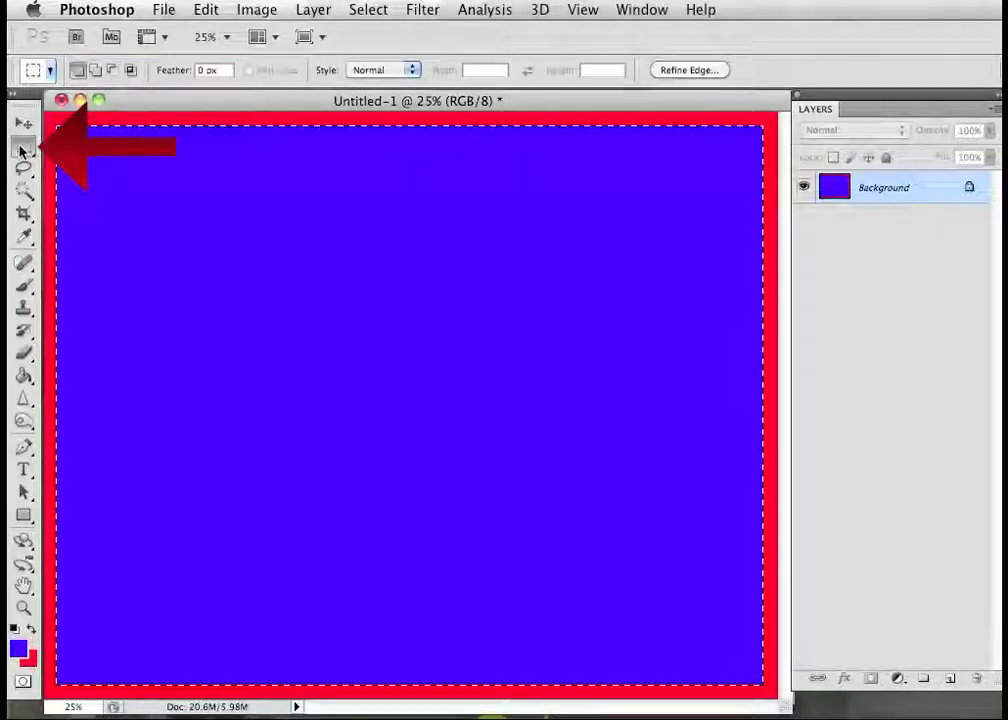
left_click(66, 137)
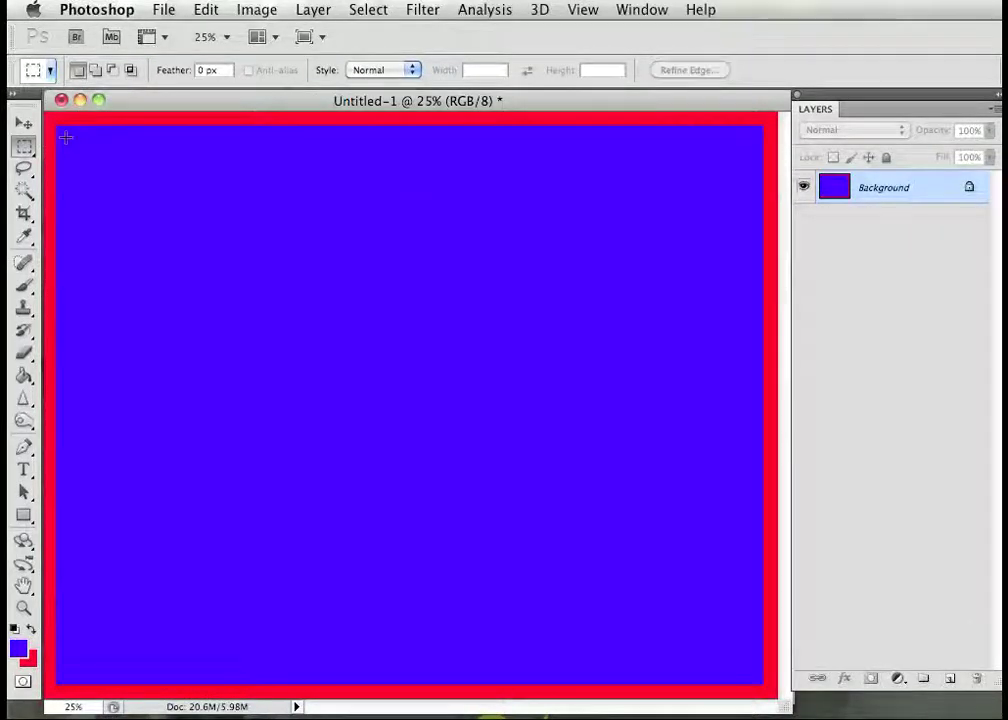
left_click_drag(66, 137, 750, 672)
left_click(18, 628)
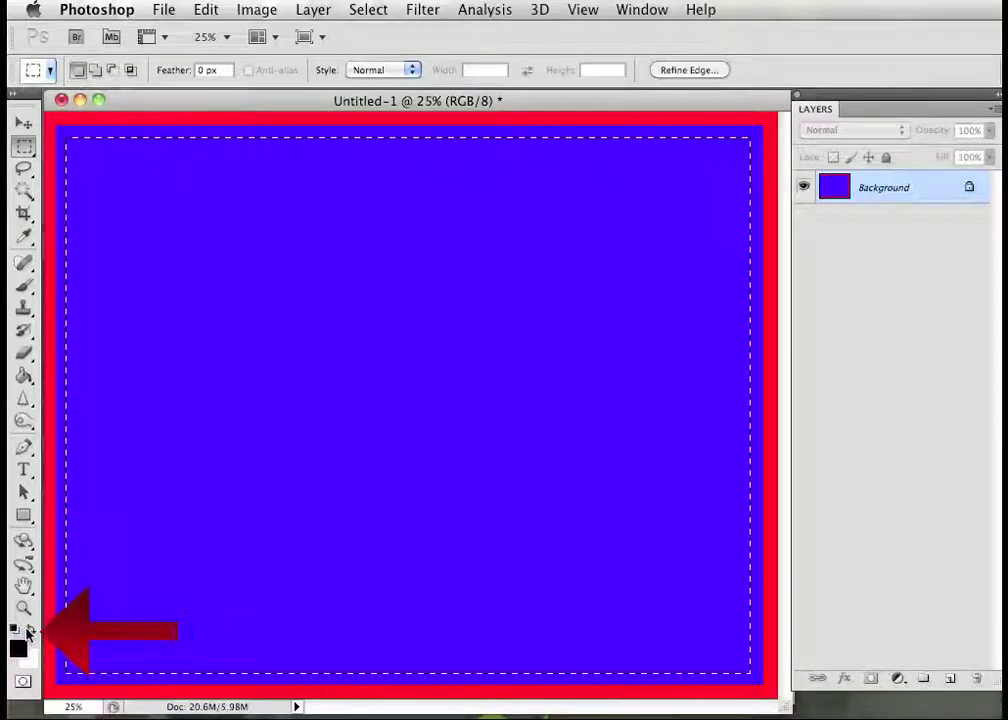
left_click(30, 629)
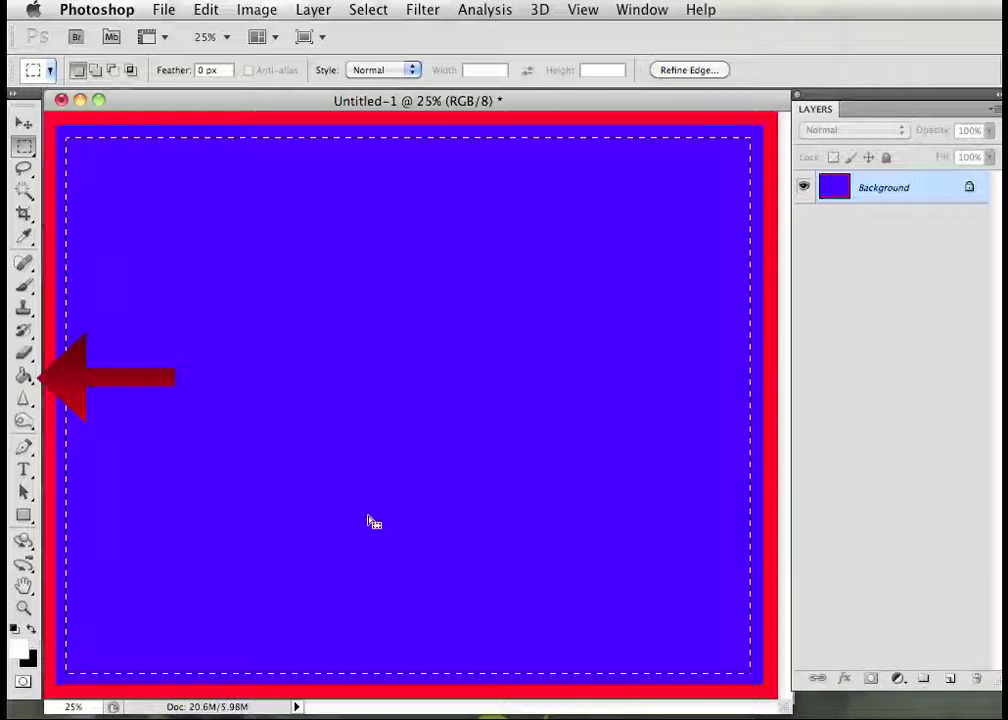
left_click(24, 376)
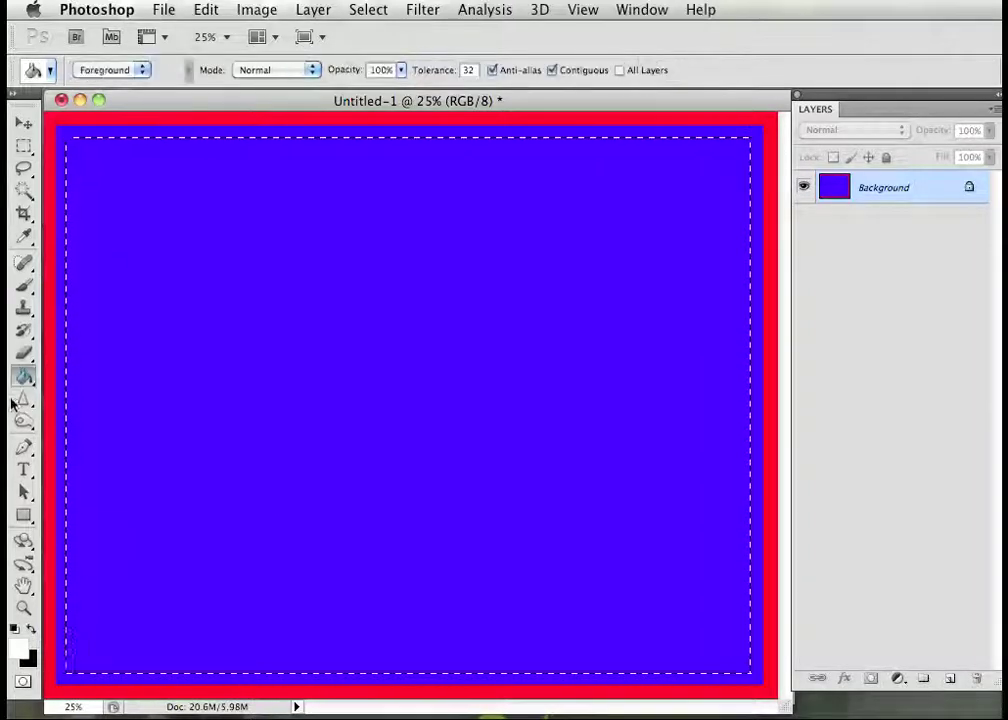
left_click(308, 388)
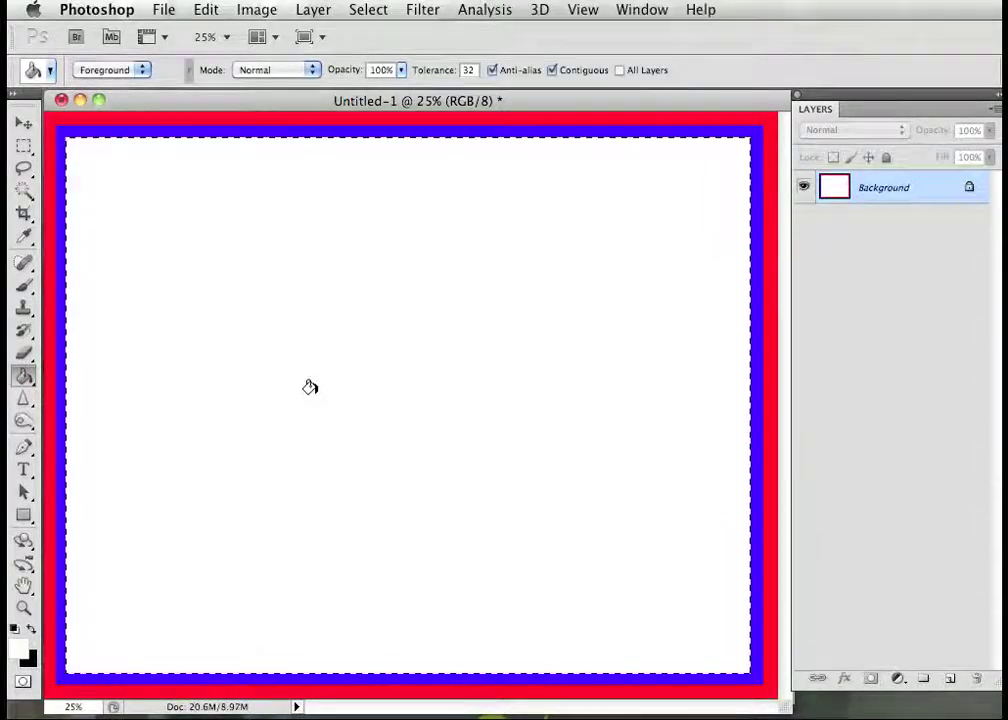
left_click(360, 9)
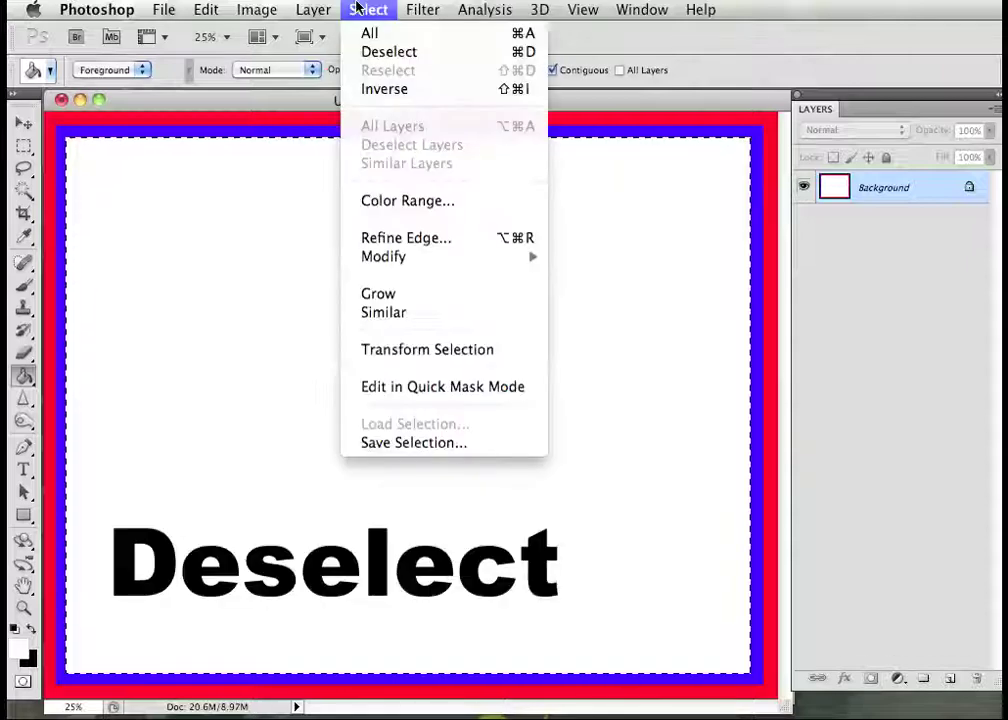
left_click(369, 54)
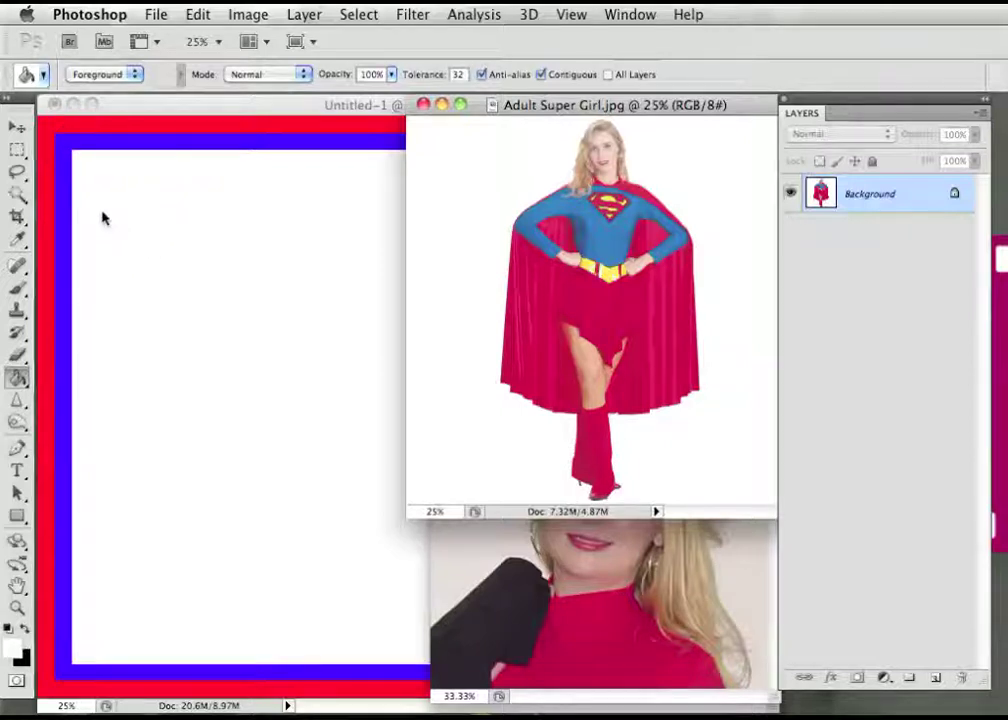
Copy Supergirl's head-to-waist area onto the card and place it in the lower-left corner
left_click(16, 150)
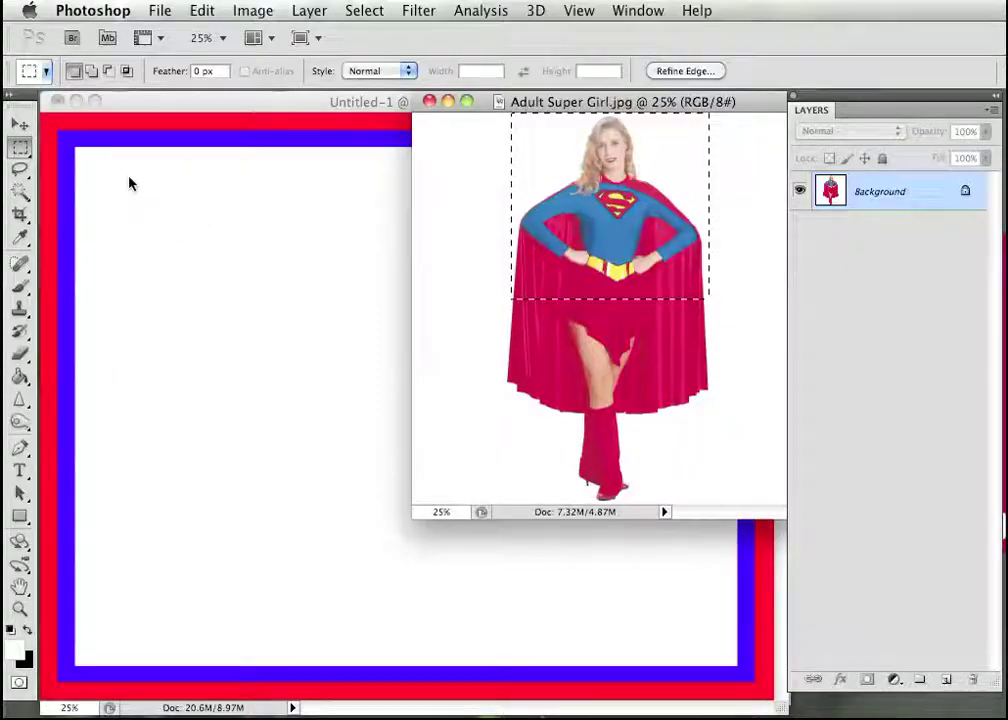
left_click(21, 125)
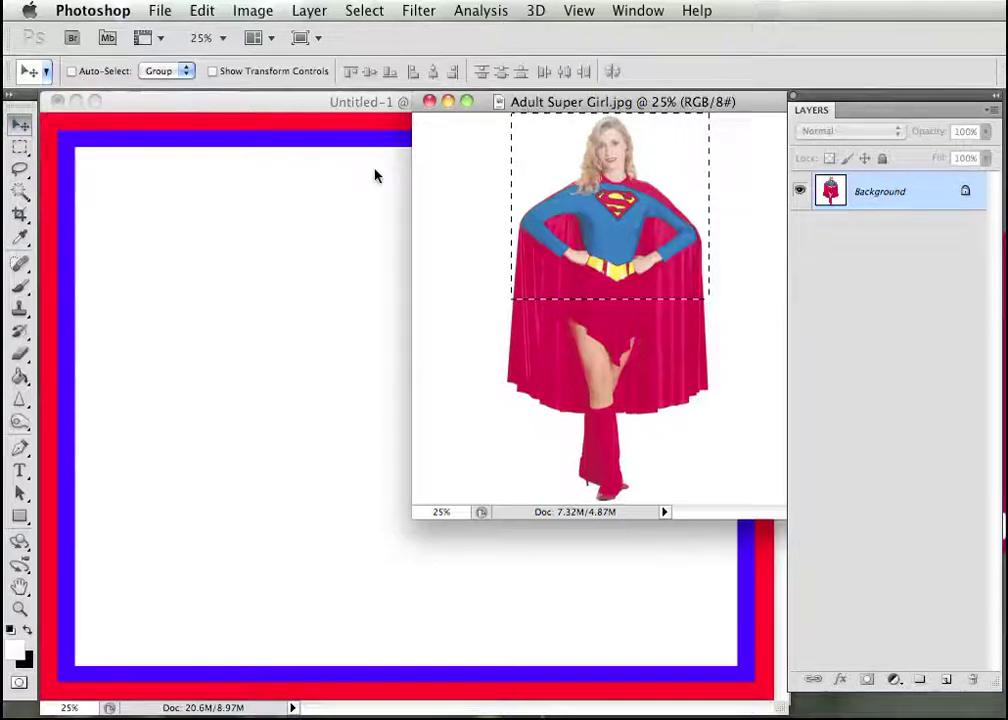
left_click_drag(558, 173, 368, 363)
left_click_drag(509, 322, 266, 534)
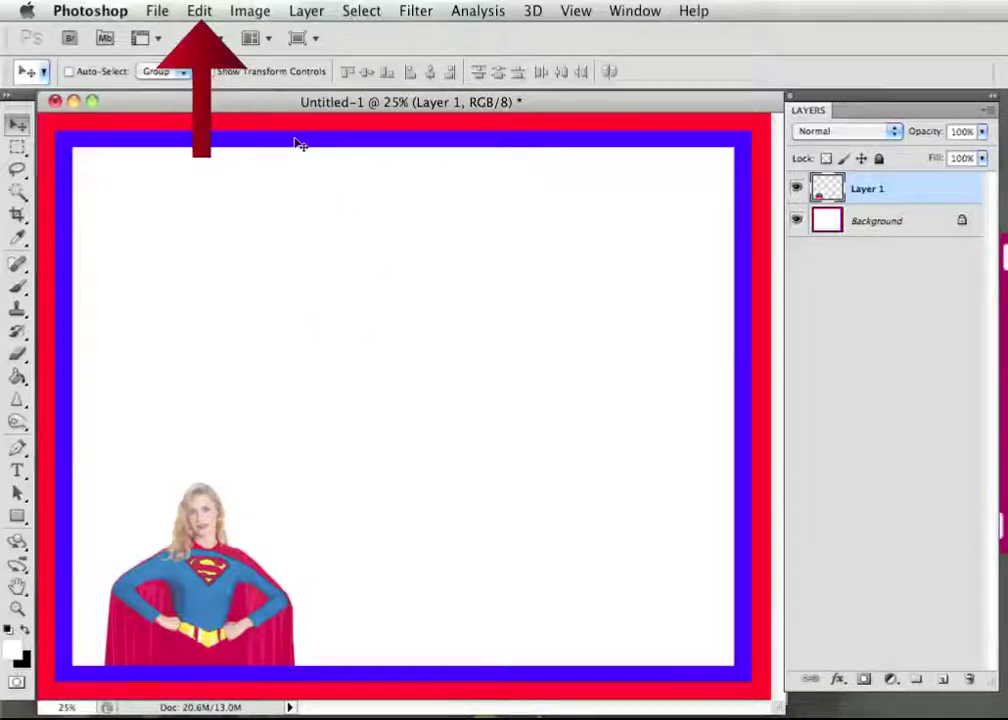
Try enlarging the Supergirl layer with Free Transform, then cancel to keep its original size
left_click(203, 14)
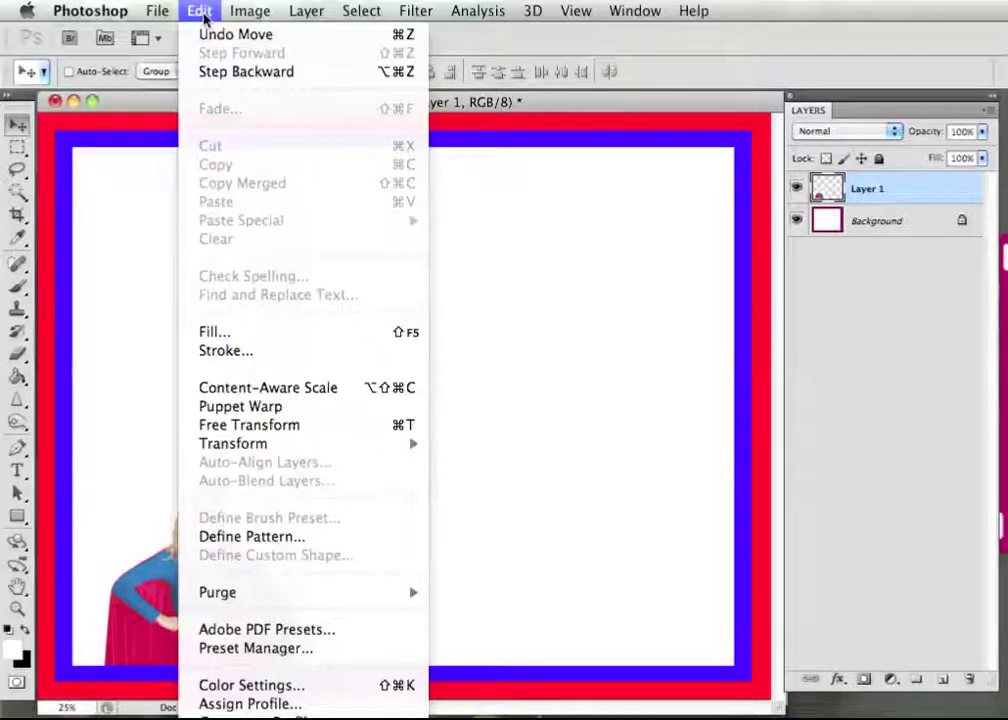
left_click(357, 428)
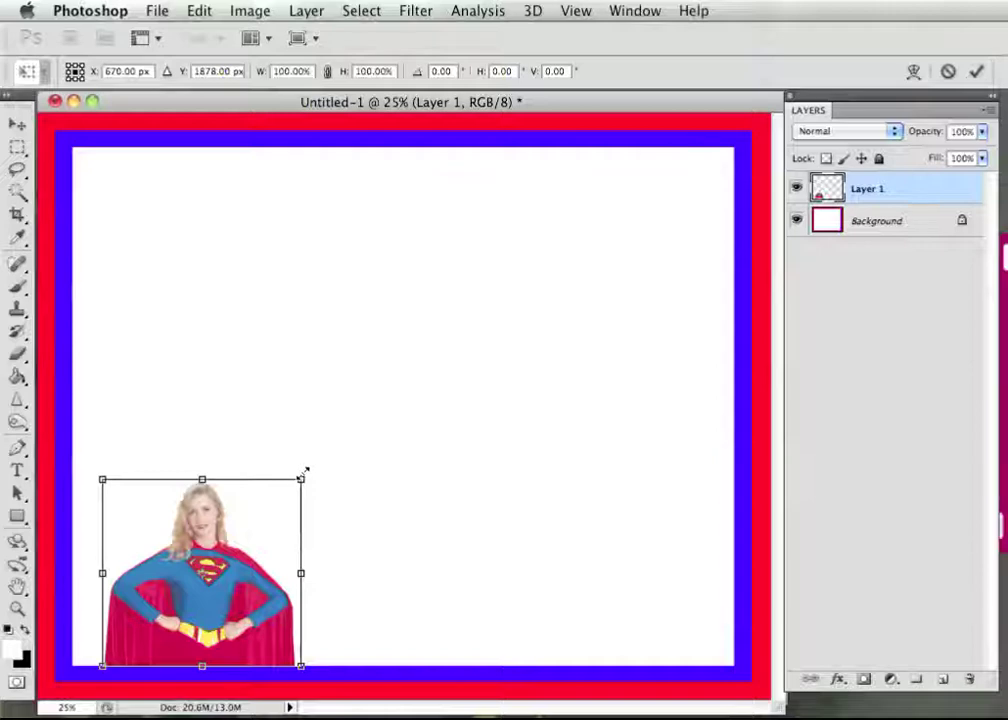
mouse_move(303, 477)
left_mouse_down()
mouse_move(396, 434)
mouse_move(691, 189)
mouse_move(668, 200)
mouse_move(594, 198)
mouse_move(432, 173)
mouse_move(220, 163)
mouse_move(225, 349)
mouse_move(535, 308)
mouse_move(655, 517)
left_mouse_up()
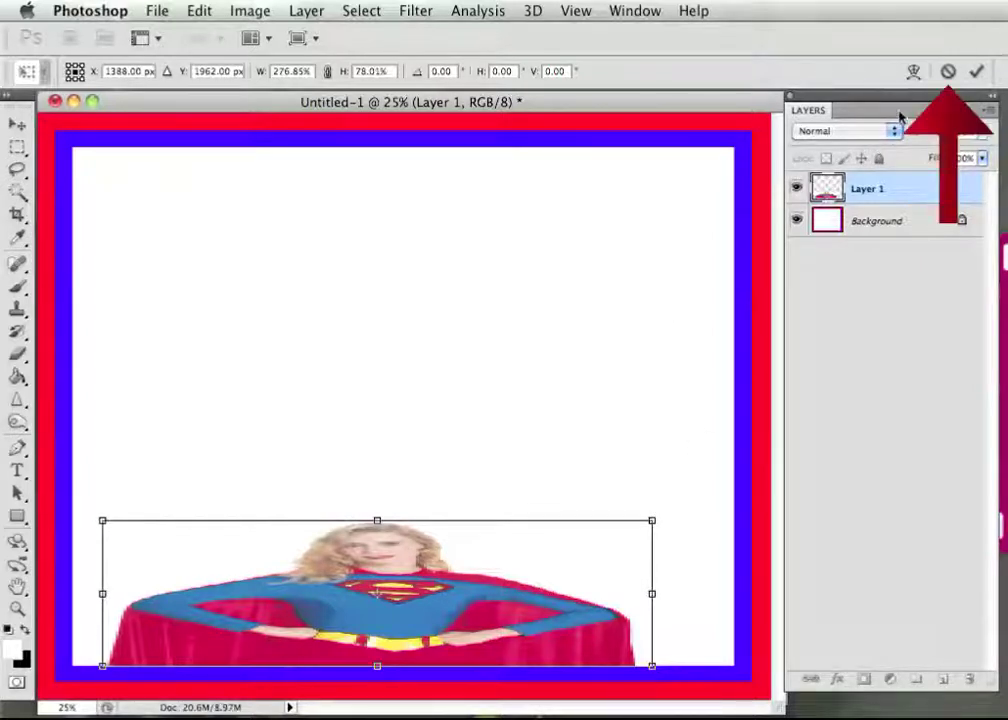
left_click(948, 72)
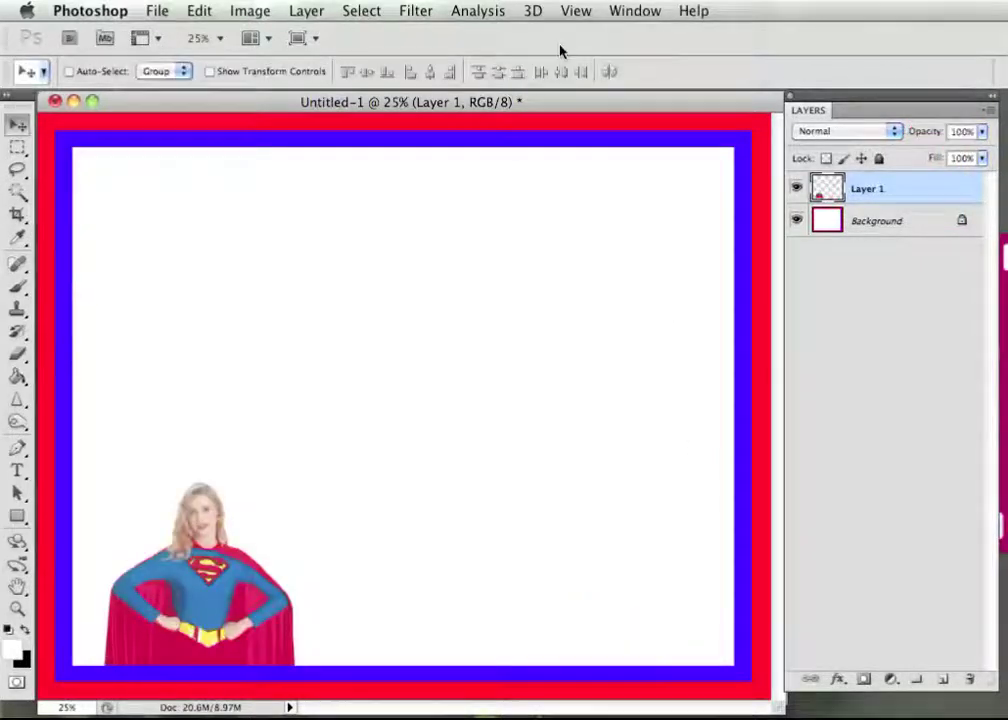
Scale the Supergirl layer proportionally to about 271% with Free Transform and commit it
left_click(199, 11)
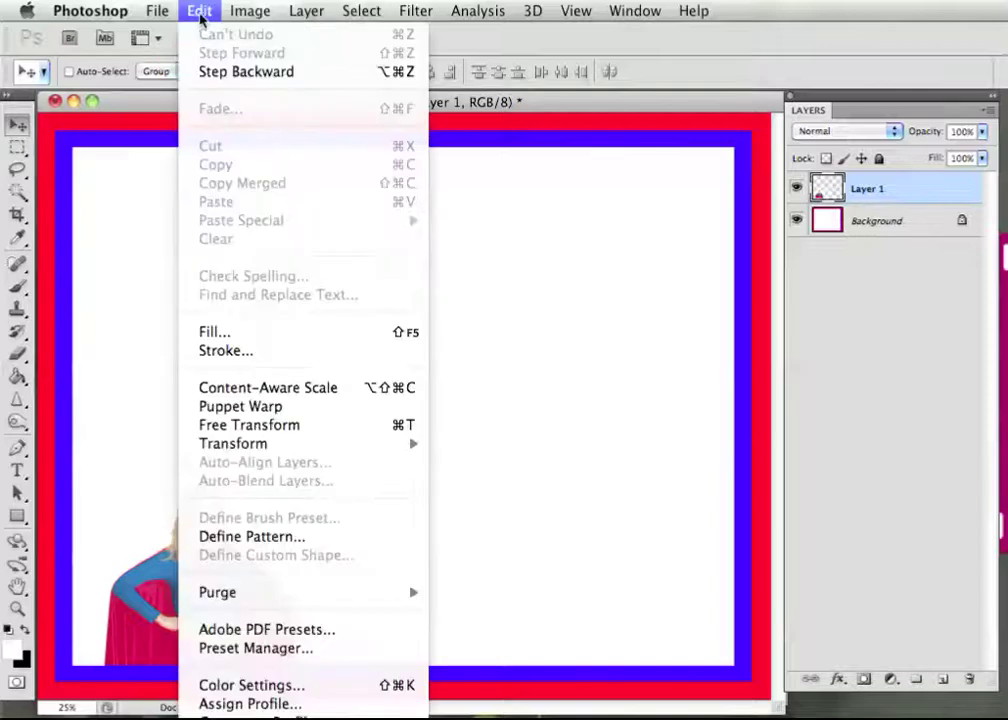
left_click(352, 426)
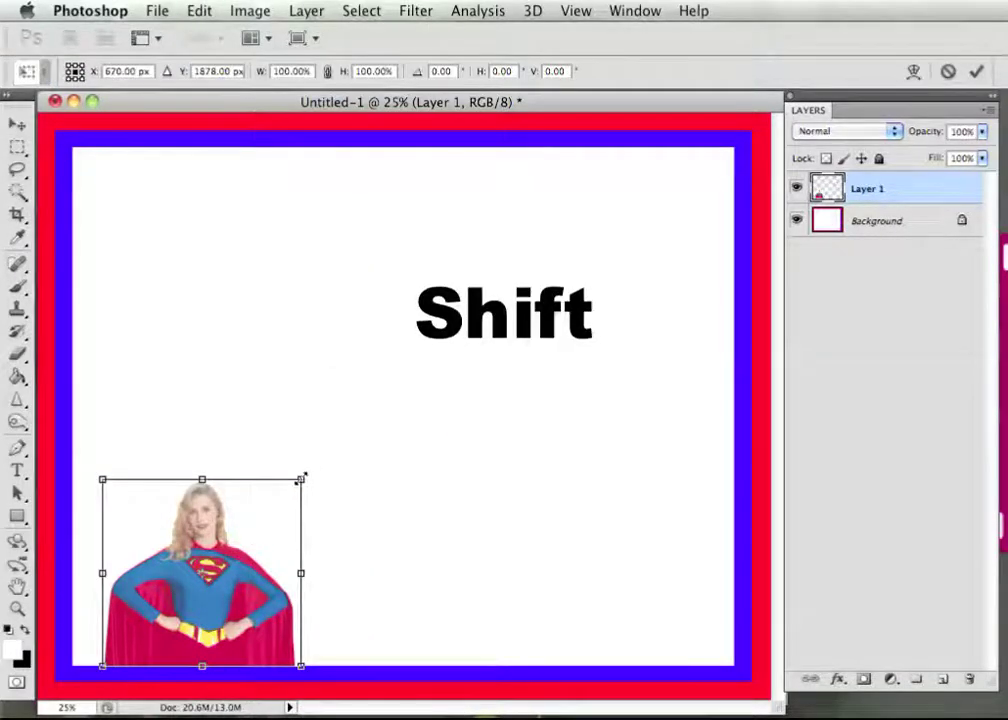
left_click_drag(303, 476, 641, 157)
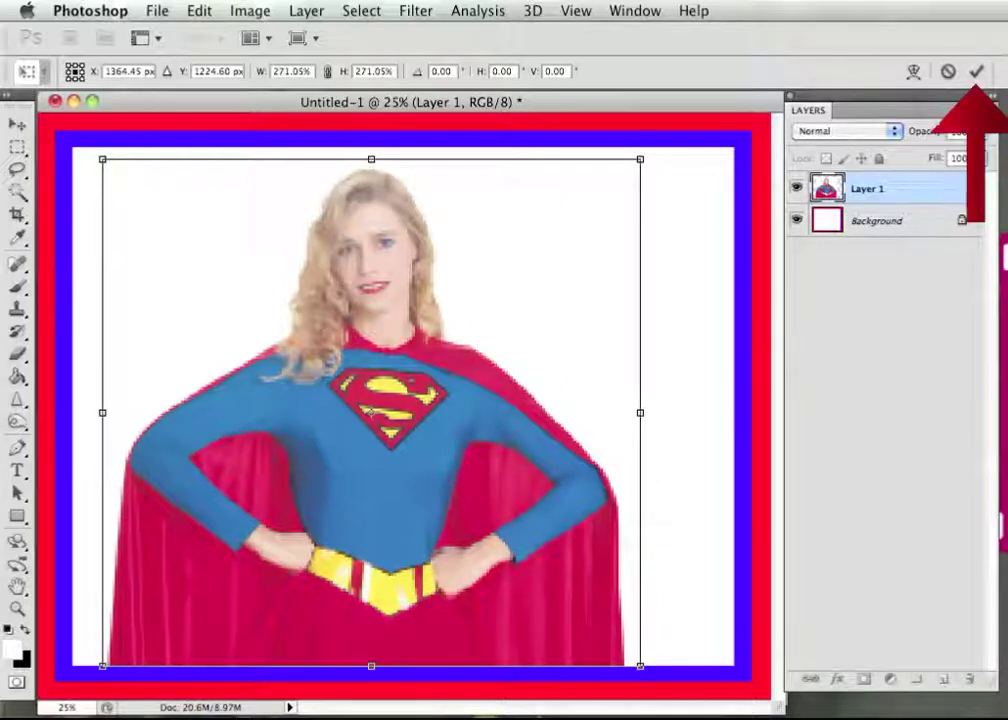
left_click(976, 72)
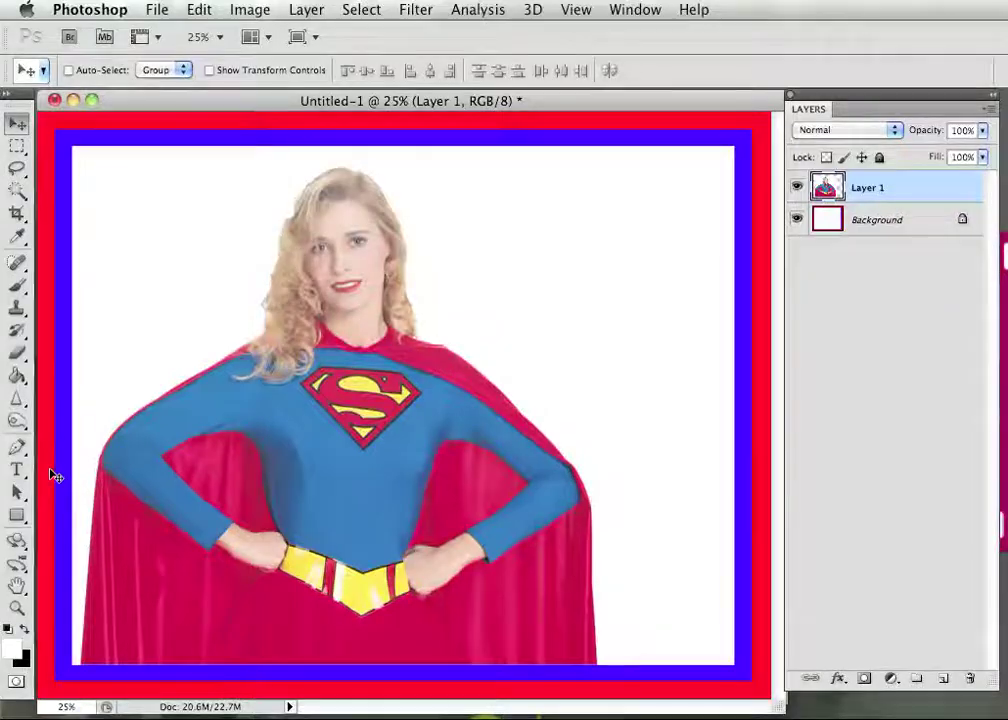
Start a vertical text layer near the card's top right and type the text
left_click(19, 468)
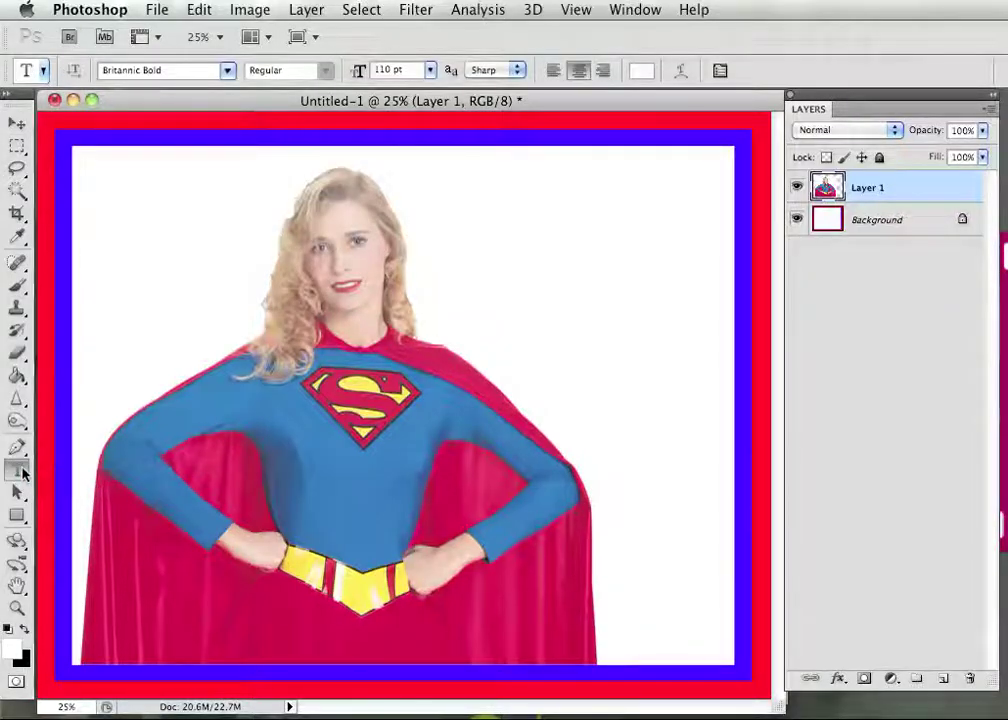
left_click(20, 468)
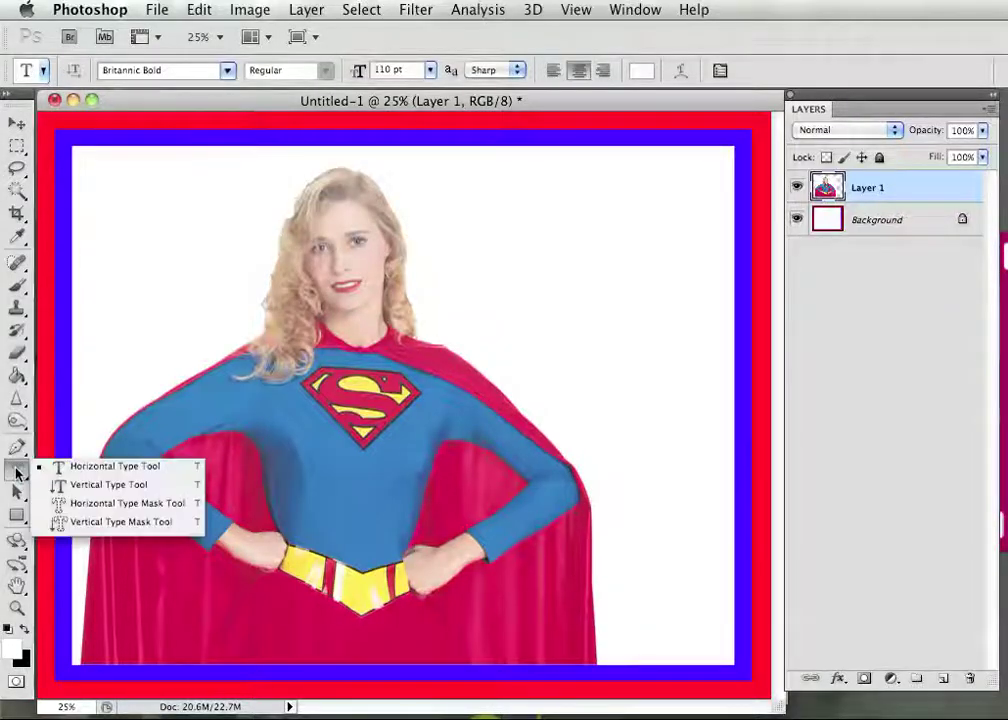
left_click(166, 487)
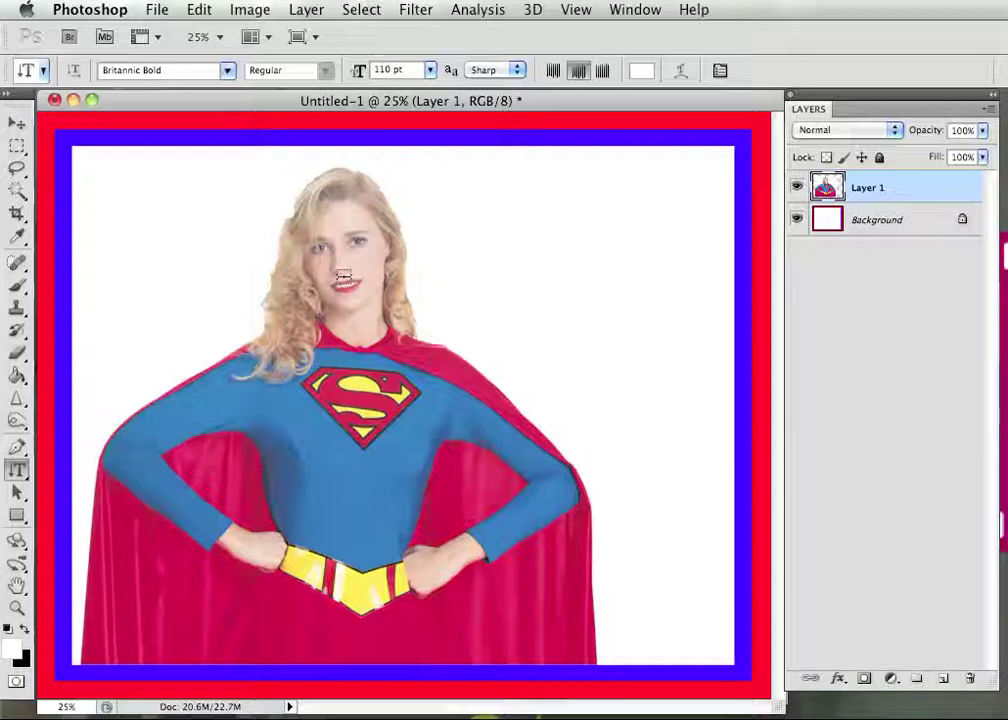
left_click(667, 178)
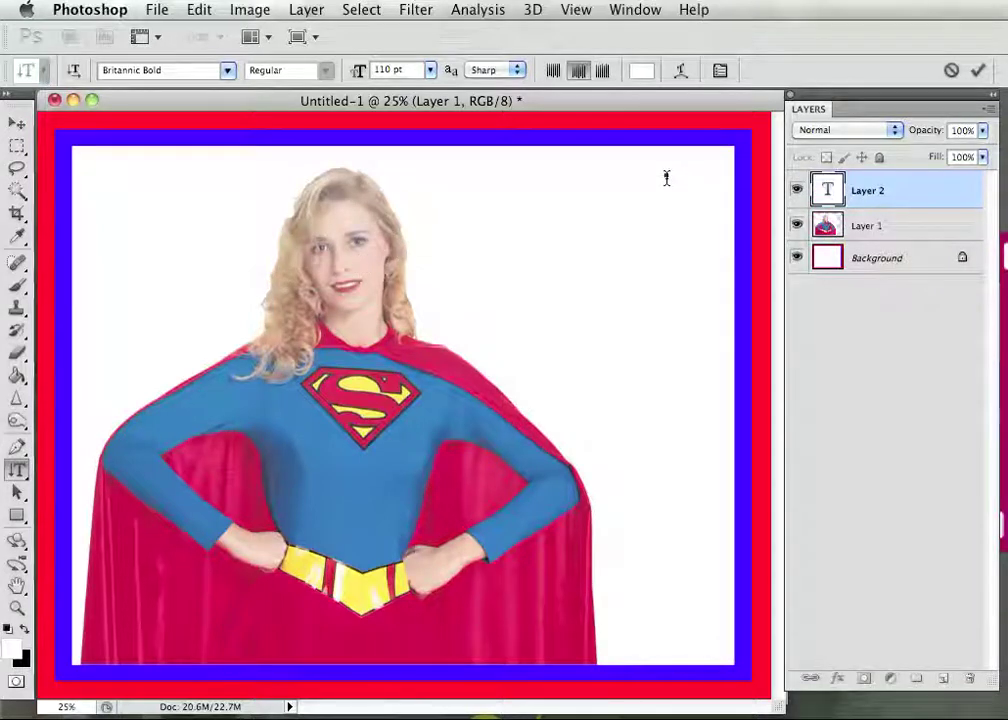
type("SU")
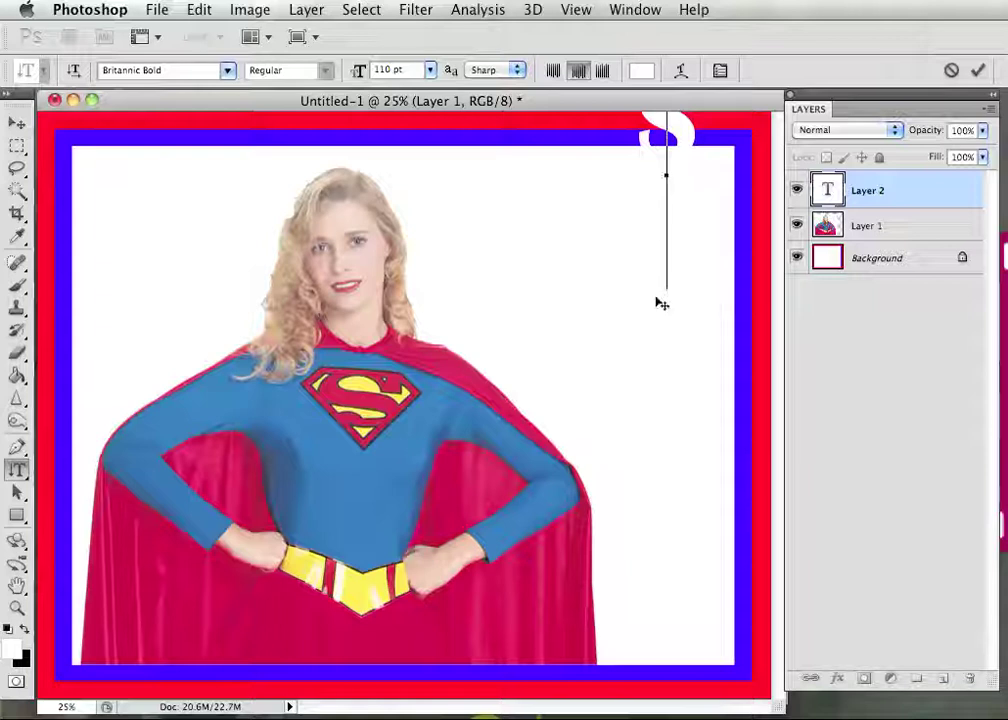
Colour the selected text pure red ff0000
left_click_drag(657, 248, 654, 111)
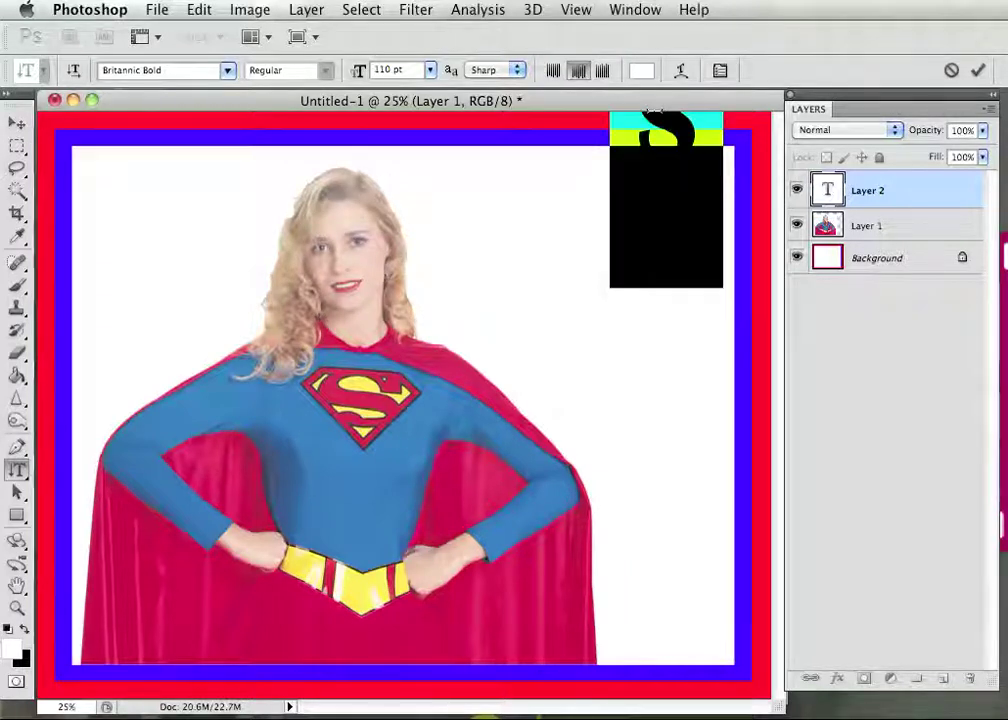
left_click(635, 72)
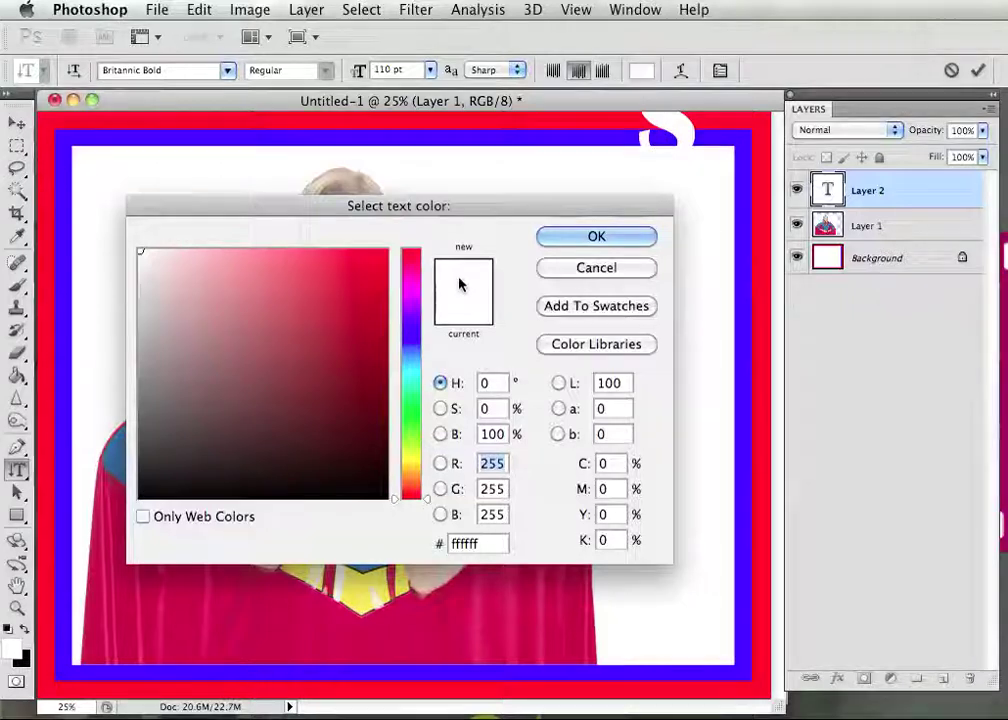
left_click(366, 269)
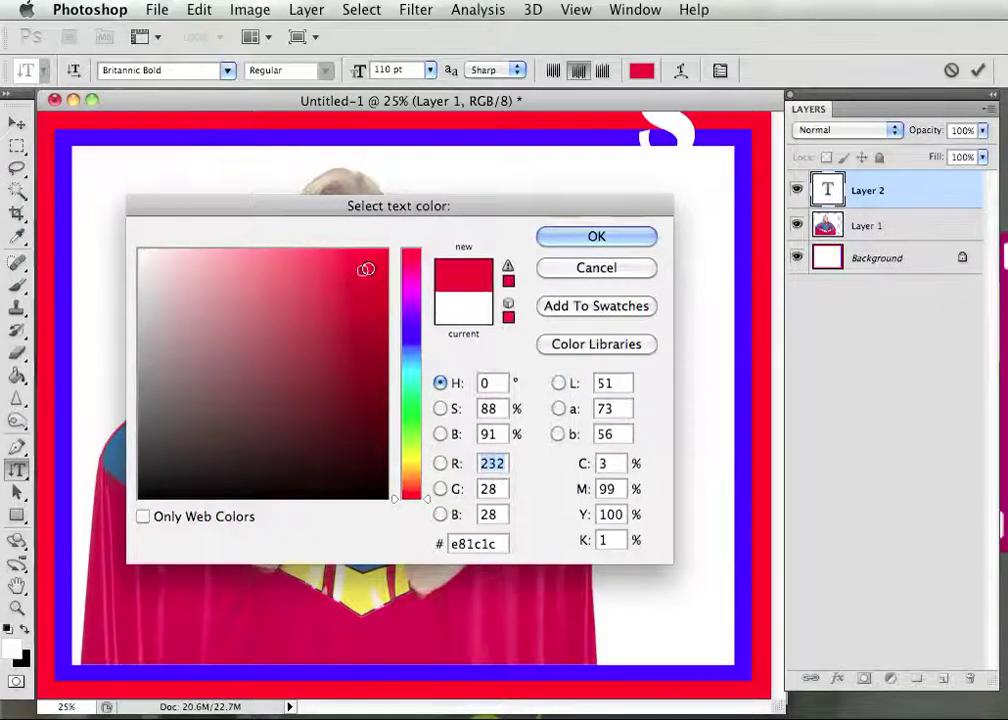
left_click_drag(366, 269, 398, 232)
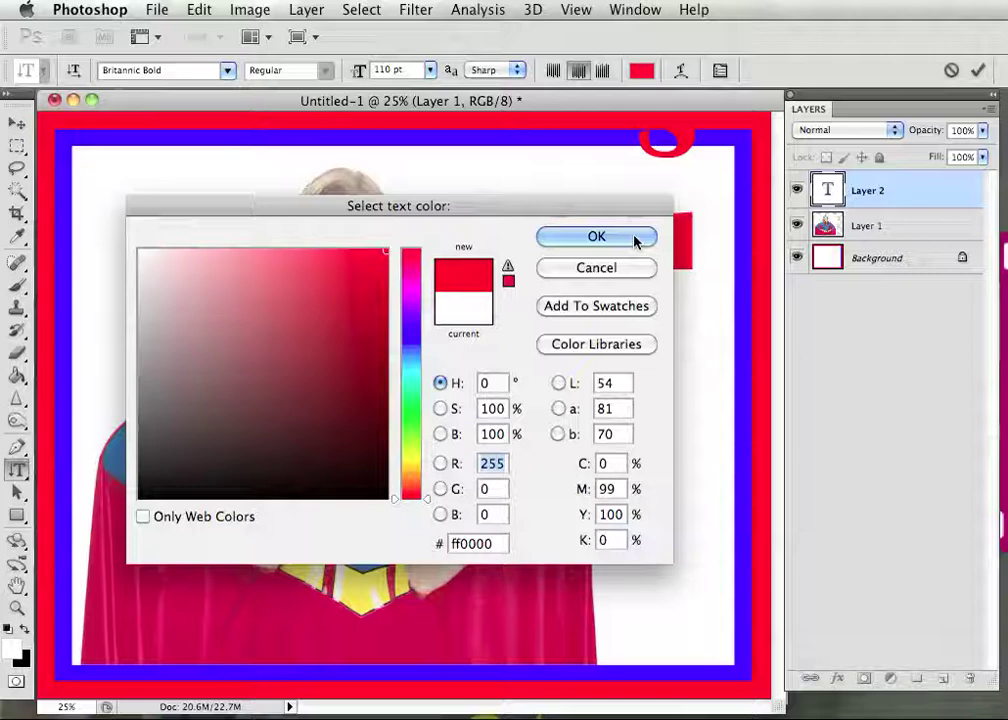
left_click(600, 237)
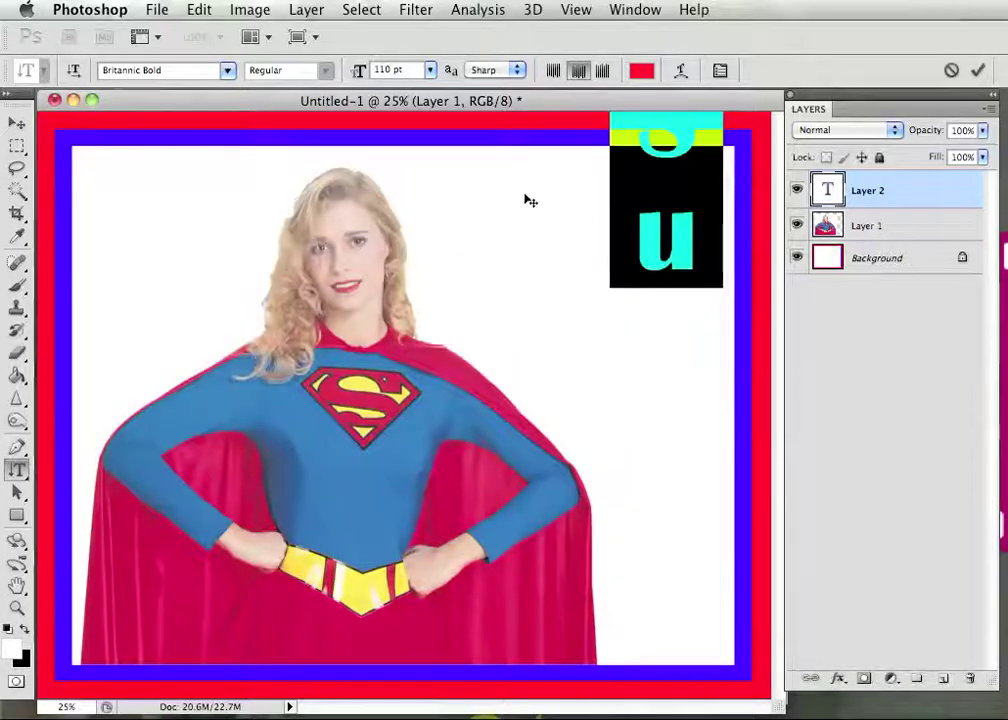
Set the text to 36 pt Rockwell Extra Bold and add '!!' at the end
left_click(430, 70)
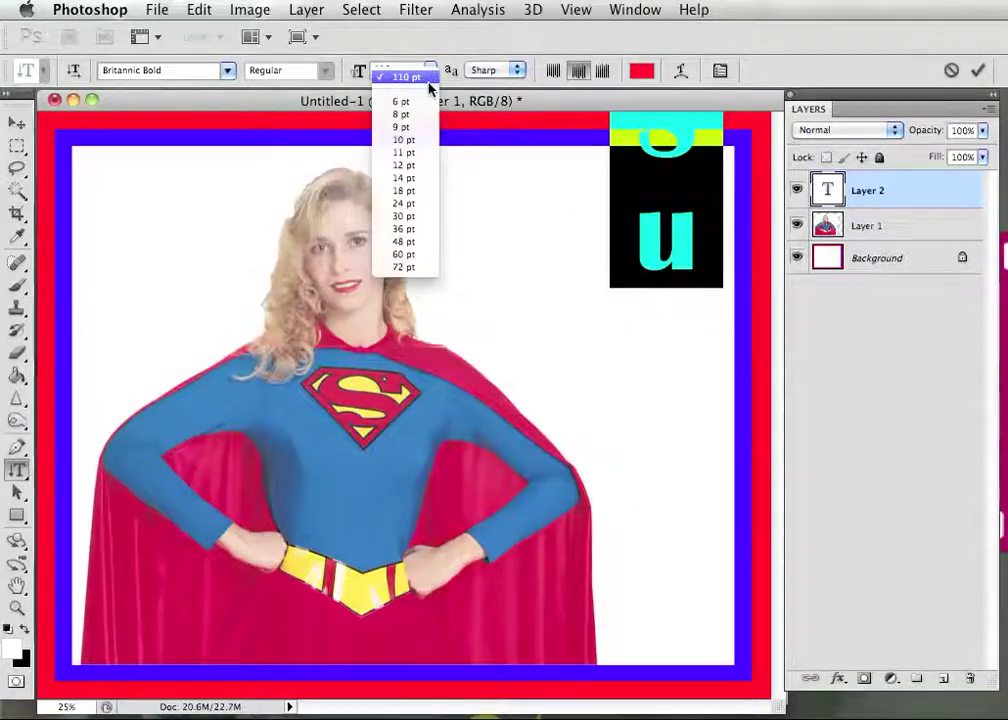
left_click(404, 229)
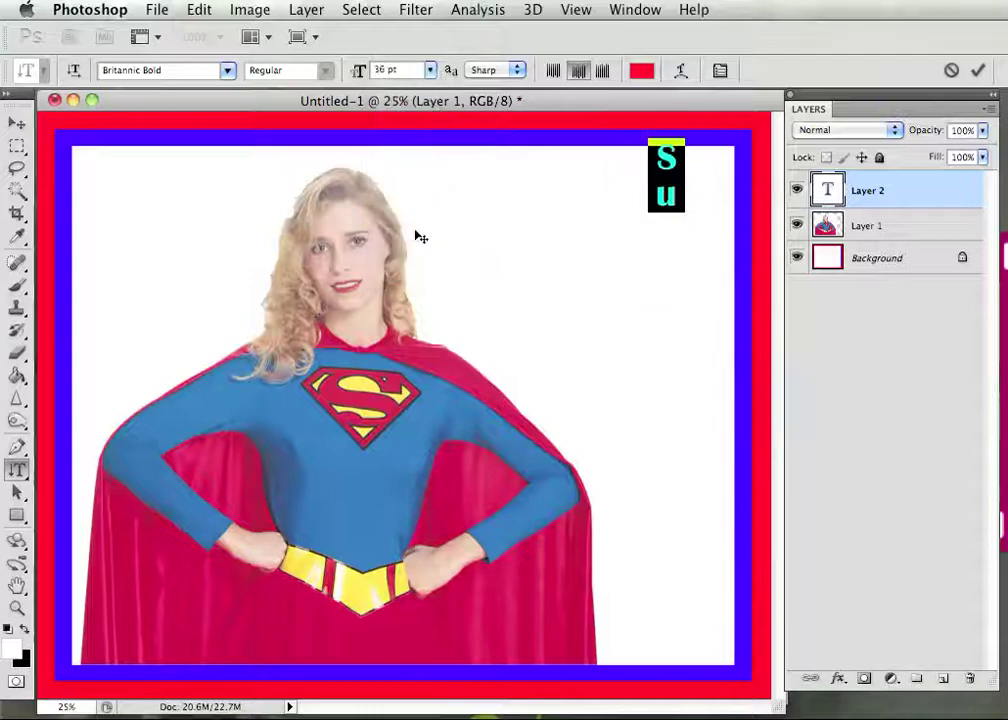
scroll(228, 71, "down", 10)
left_click(229, 72)
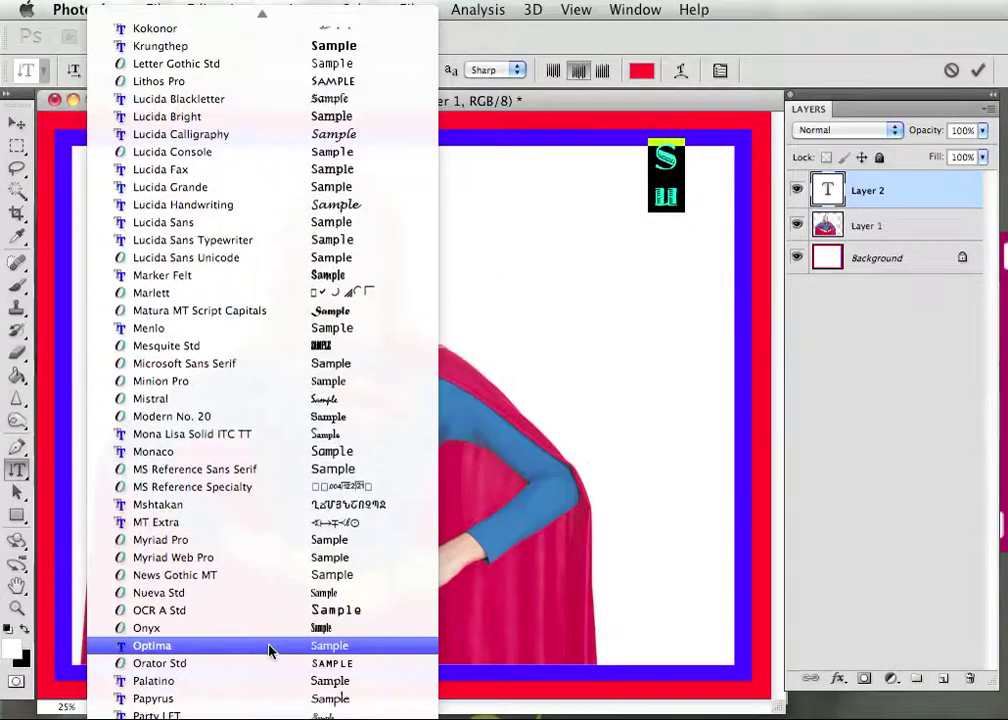
scroll(268, 651, "down", 10)
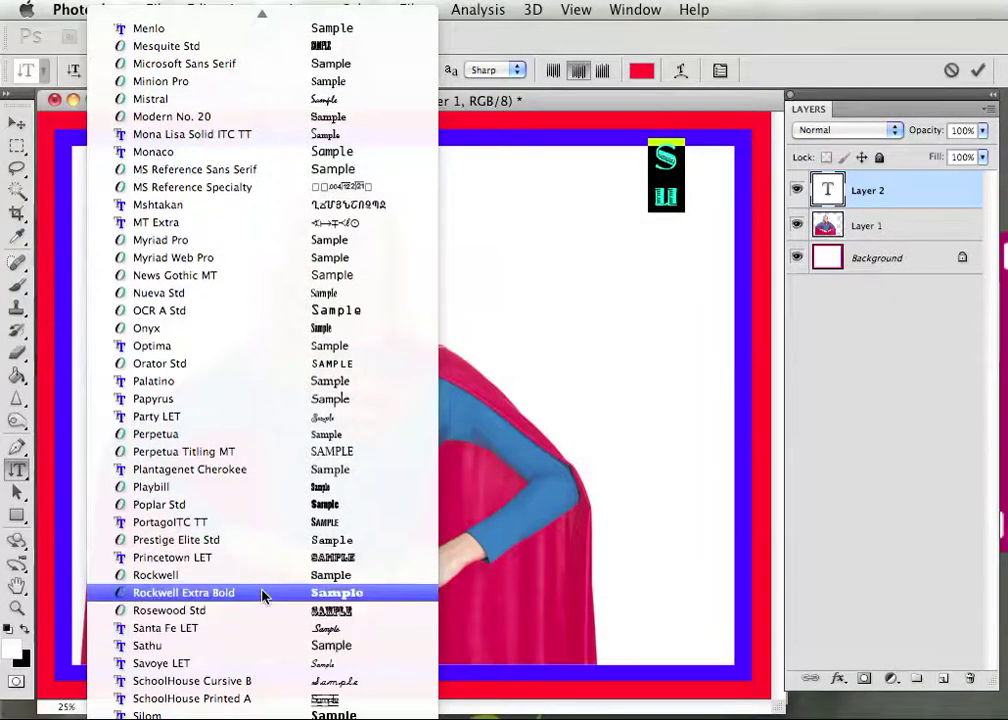
left_click(262, 594)
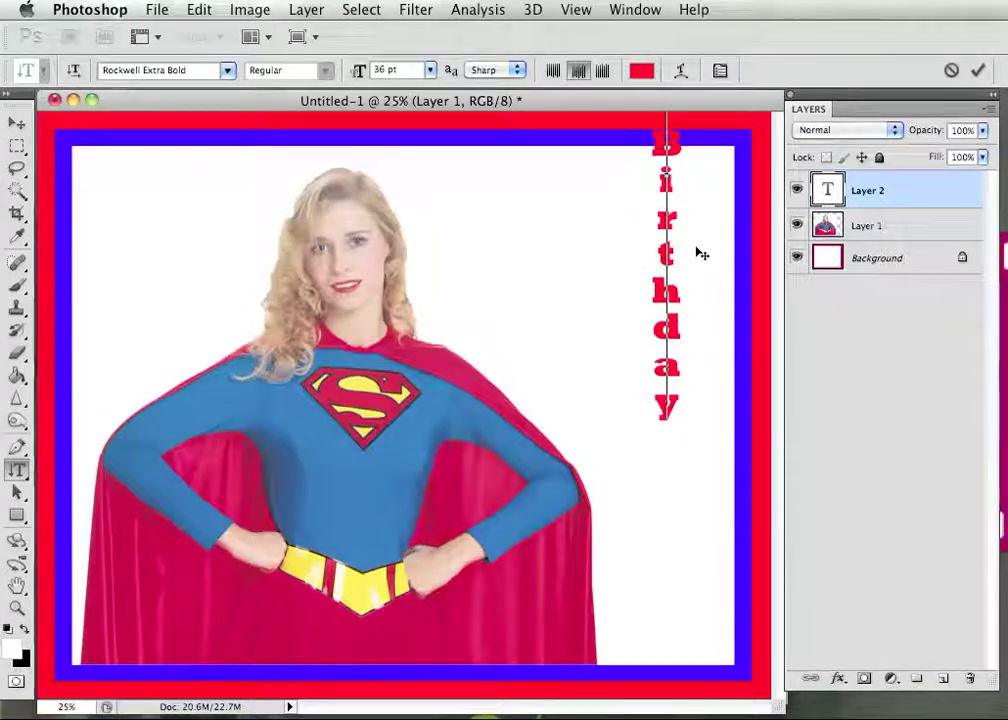
type("!!")
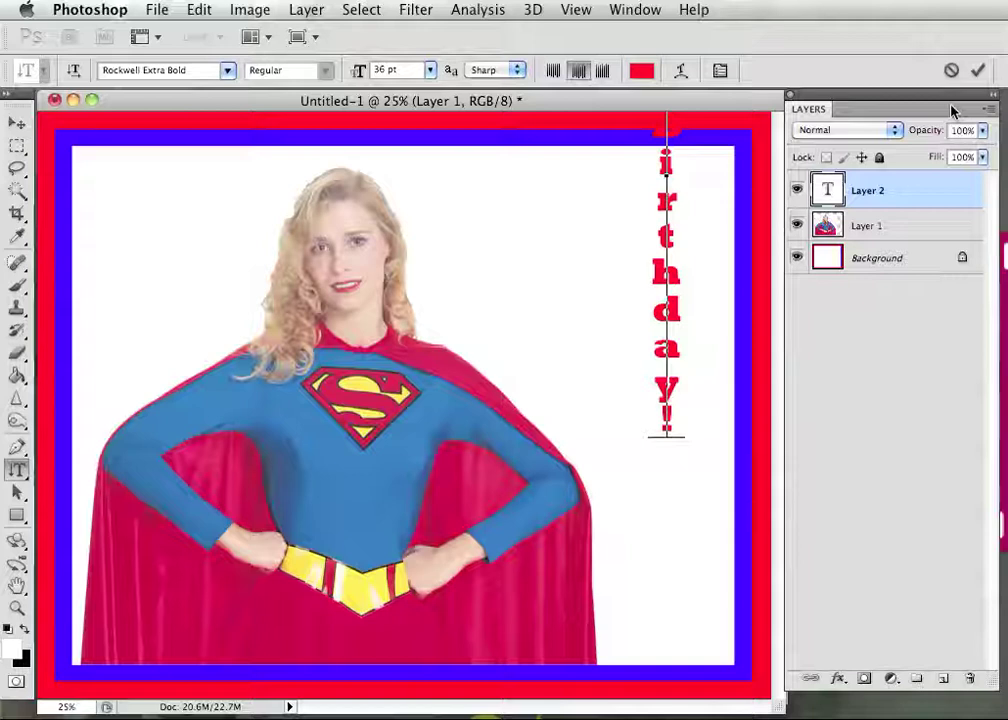
Commit the vertical text, position it down the card's right side, then open the Layer menu
left_click(979, 72)
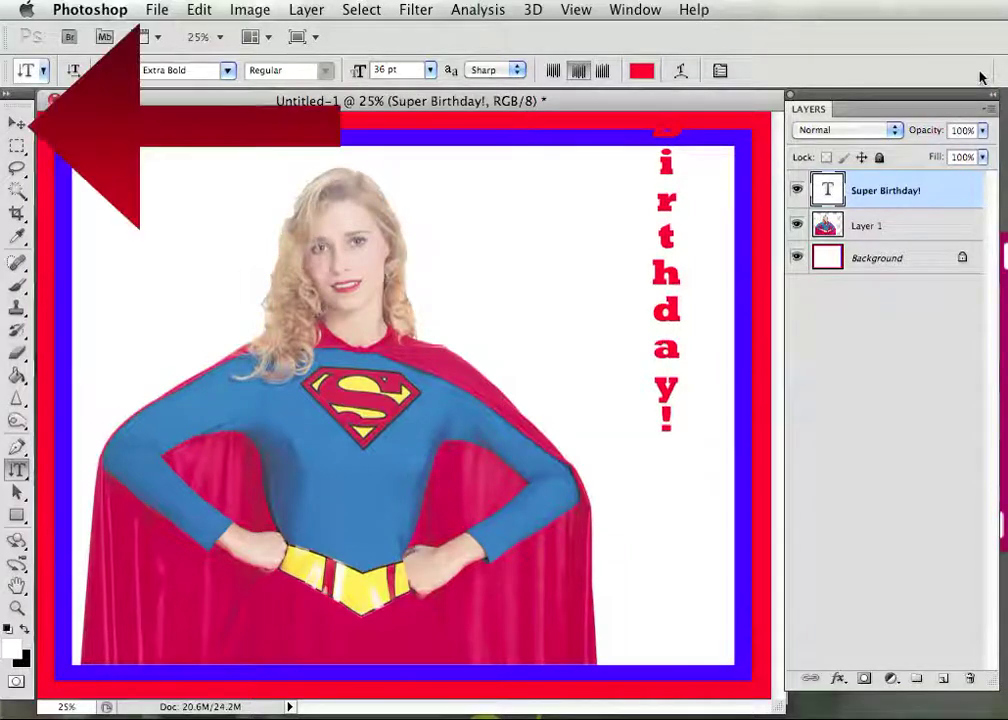
left_click(17, 125)
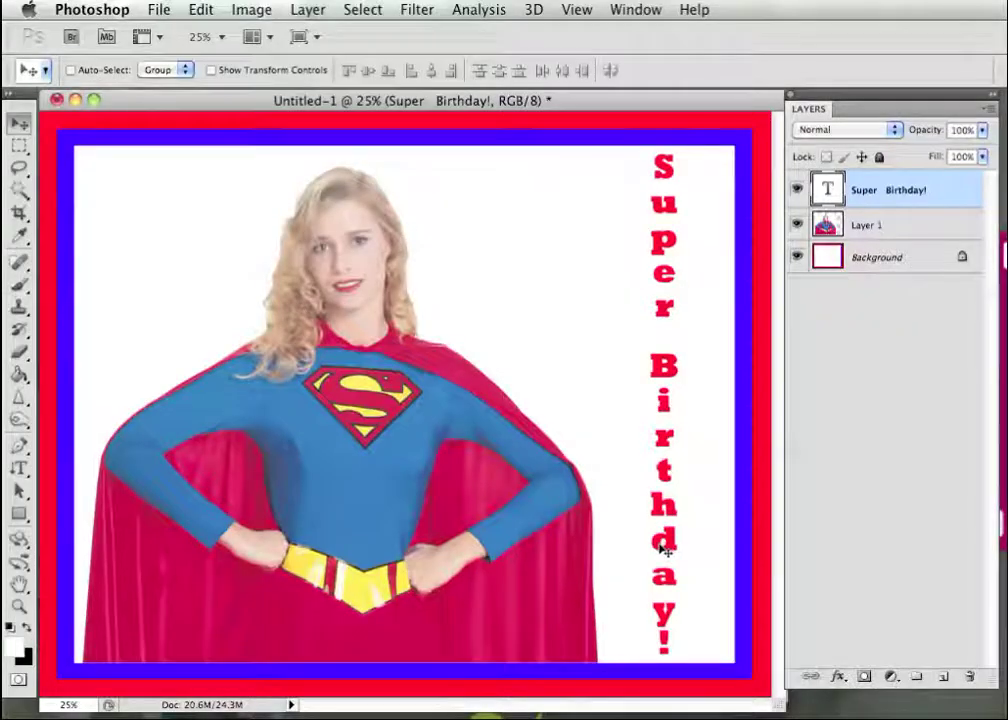
left_click(312, 10)
mouse_move(358, 137)
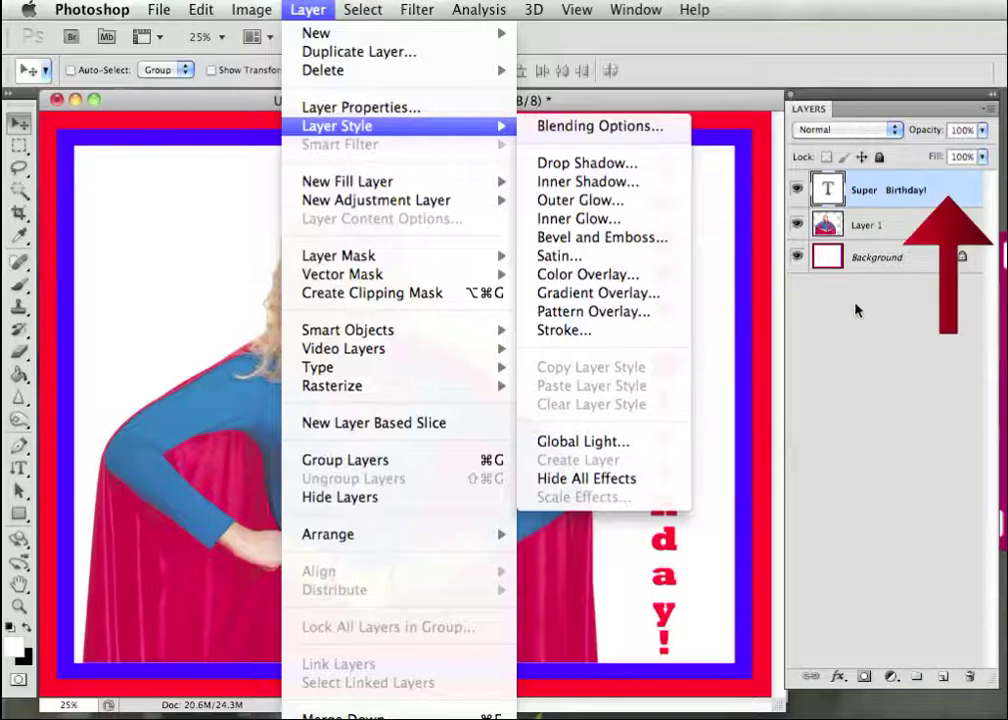
Add a blue 0012ff stroke to the Super Birthday! text in Layer Style
left_click(920, 292)
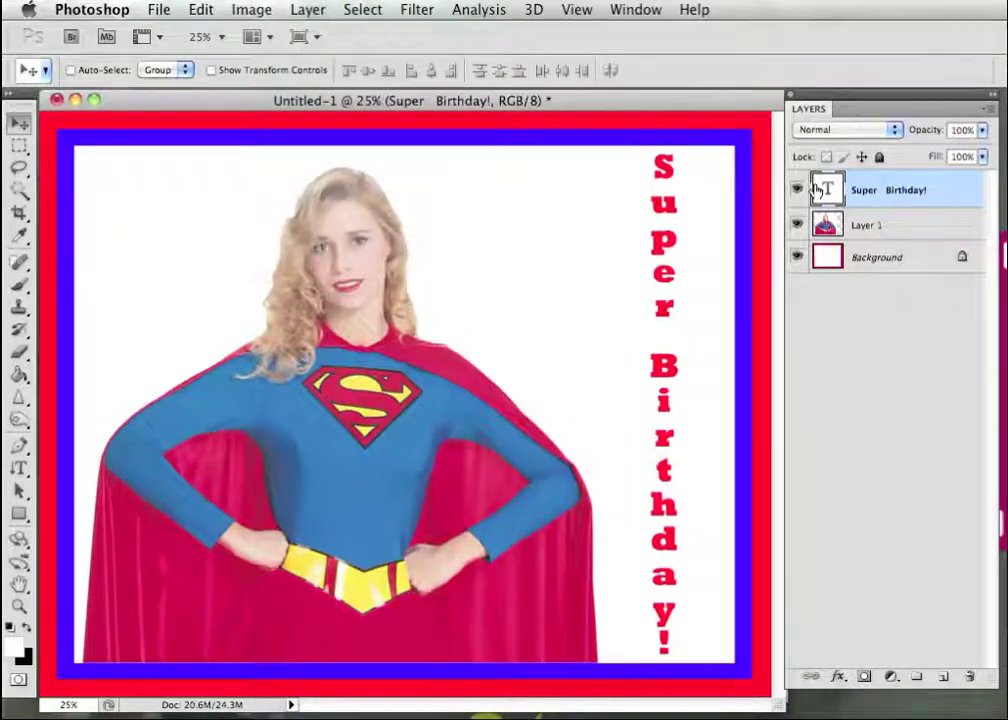
double_click(956, 192)
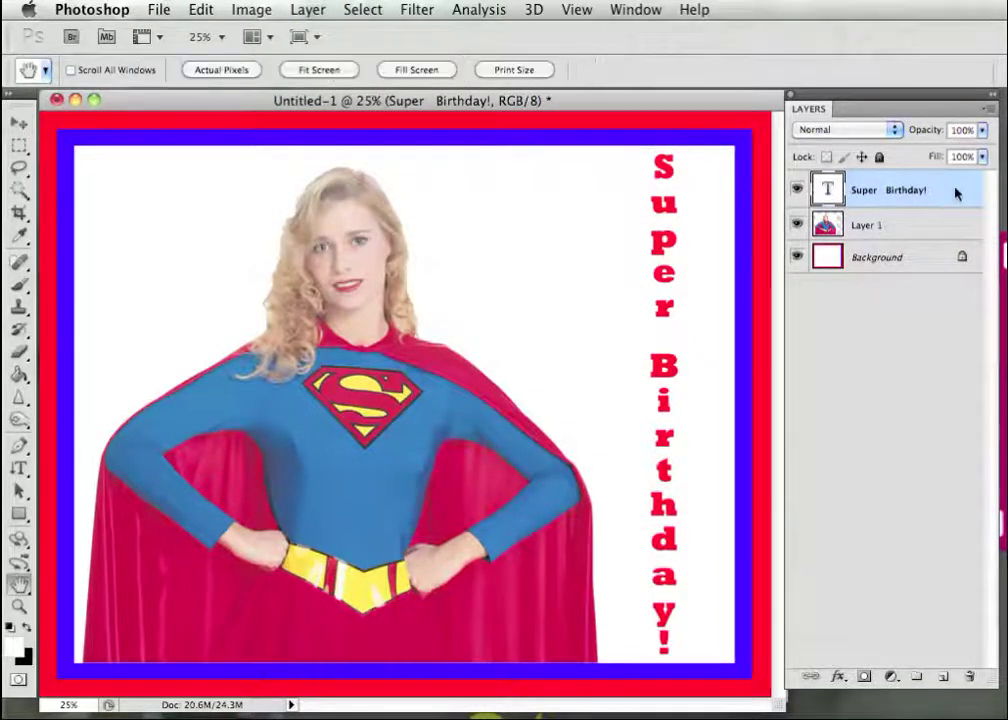
left_click(99, 480)
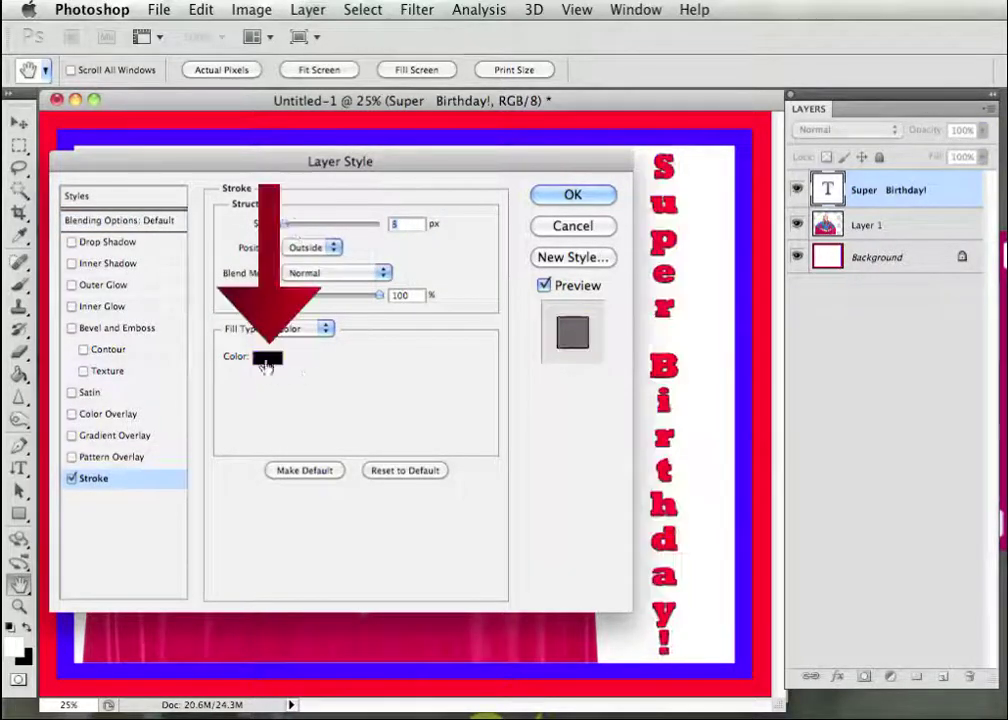
left_click(262, 360)
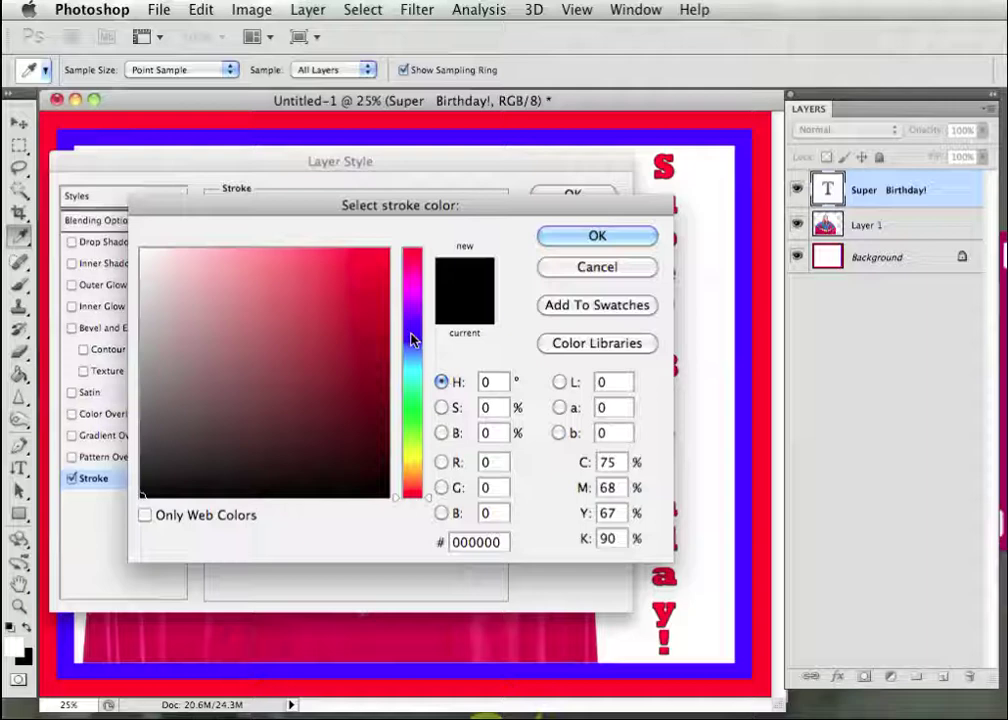
left_click(410, 336)
left_click_drag(371, 277, 443, 205)
left_click(640, 235)
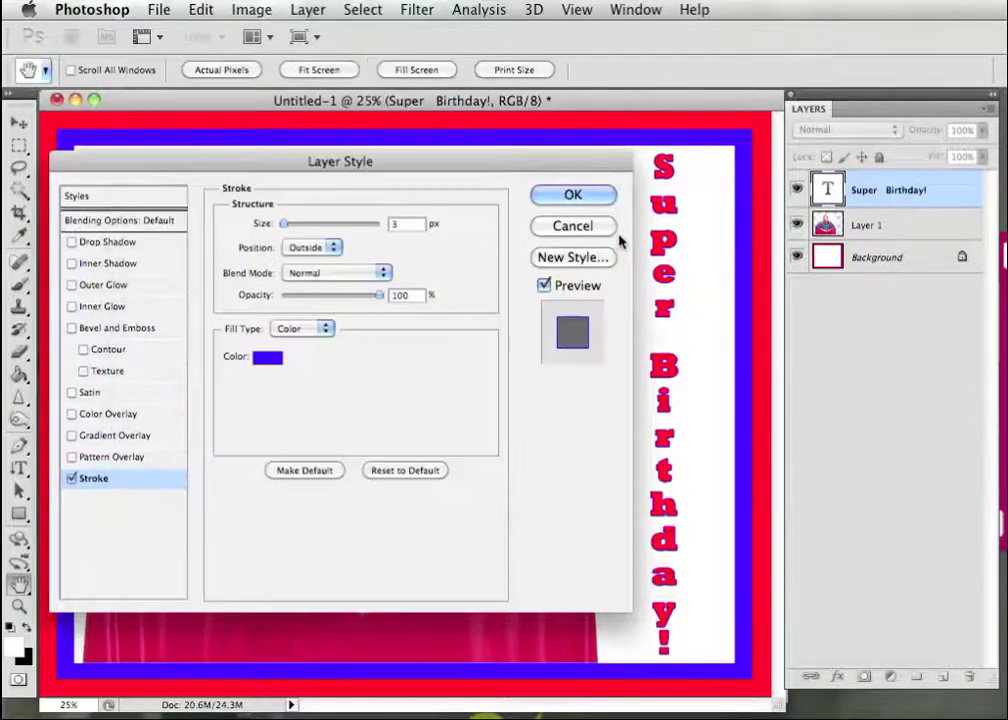
left_click(577, 198)
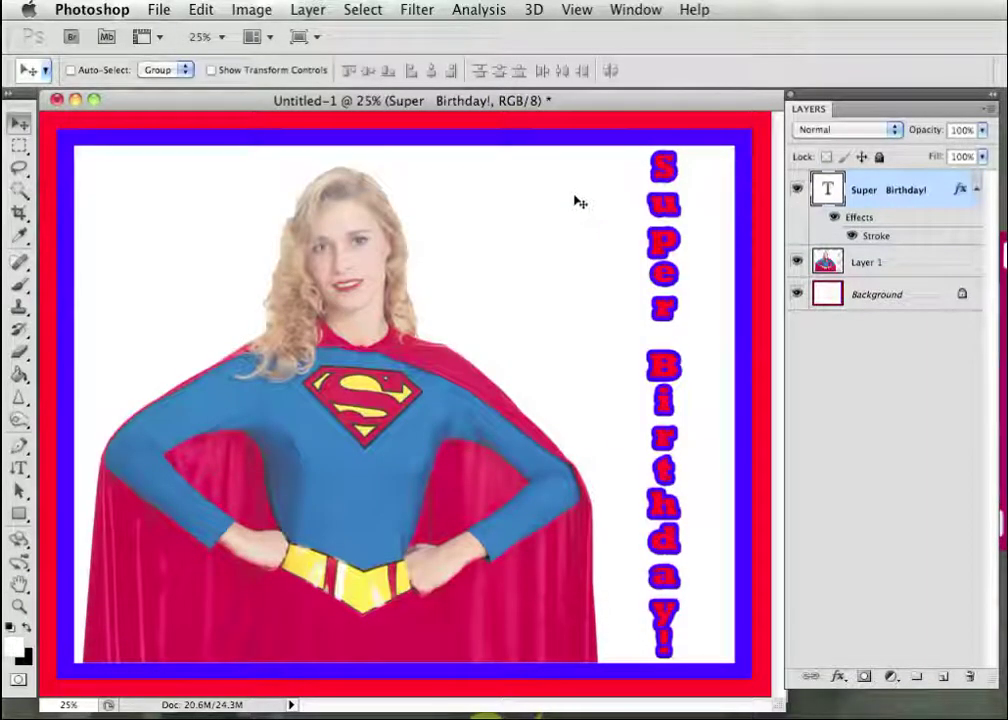
Toggle the stroke effect off and on to compare, leaving it visible
left_click(835, 218)
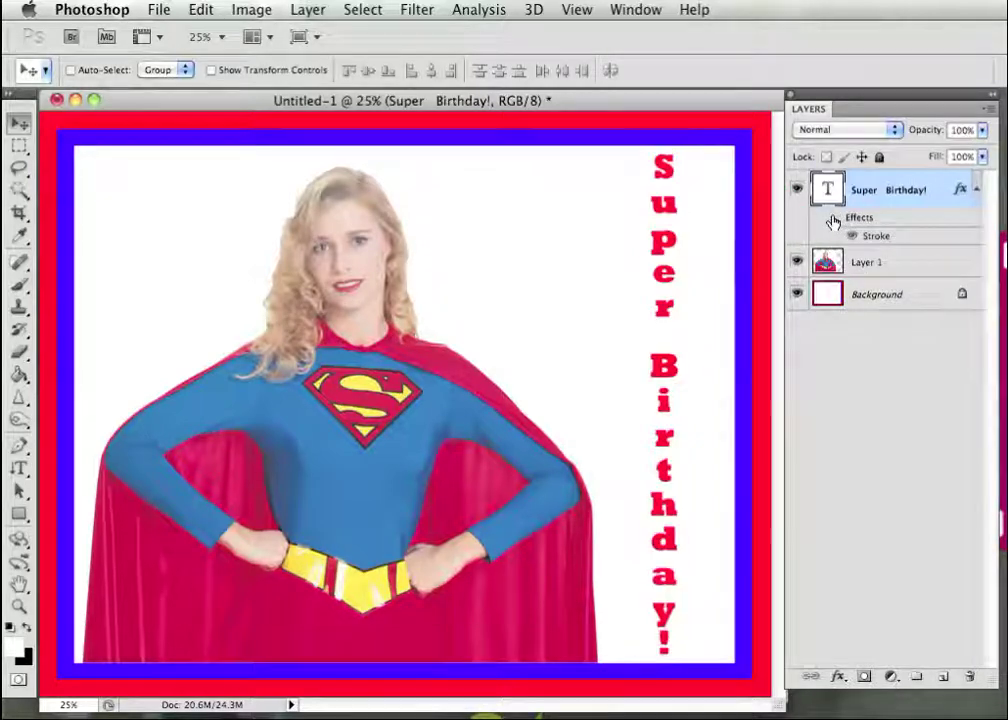
left_click(833, 220)
left_click(833, 220)
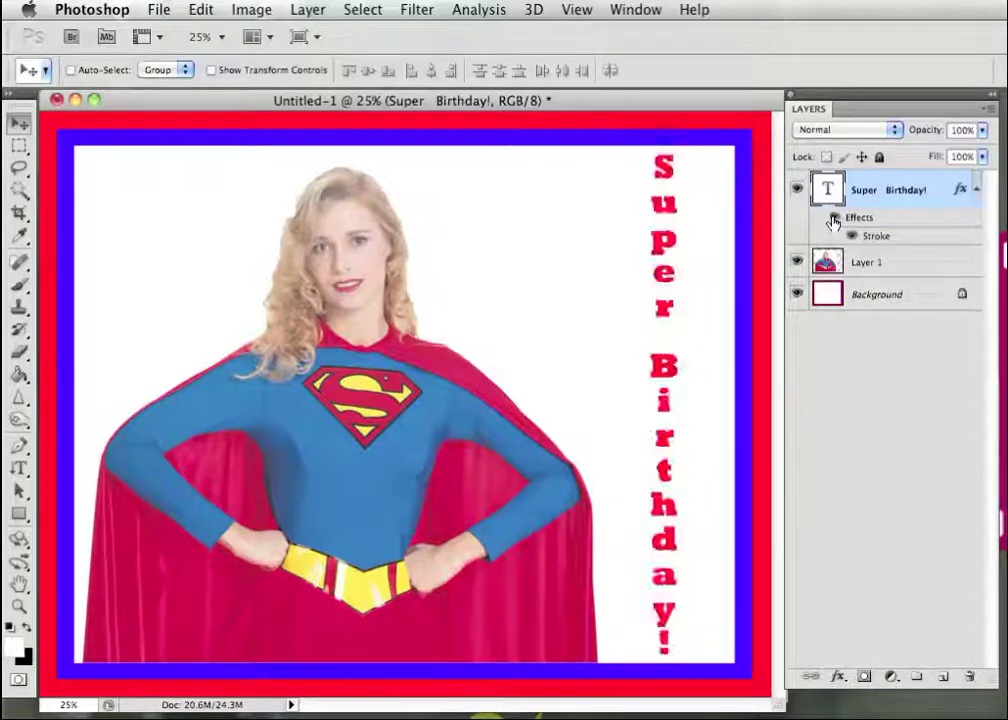
left_click(833, 220)
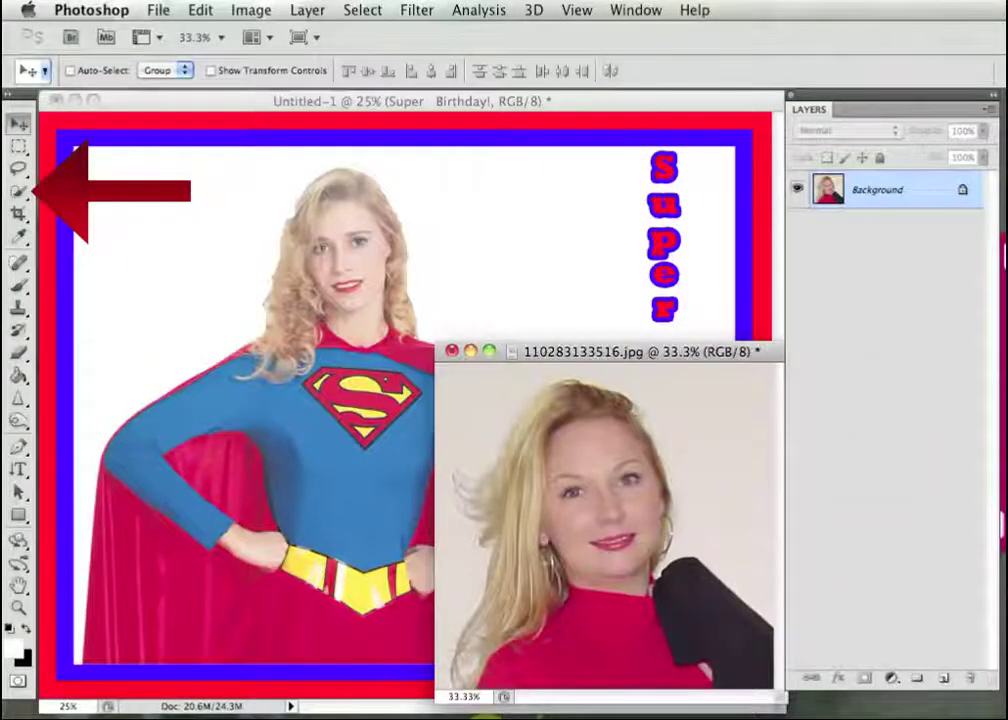
Quick-select the woman's face in 110283133516.jpg and drag it onto Supergirl's head as Layer 2
left_click(26, 194)
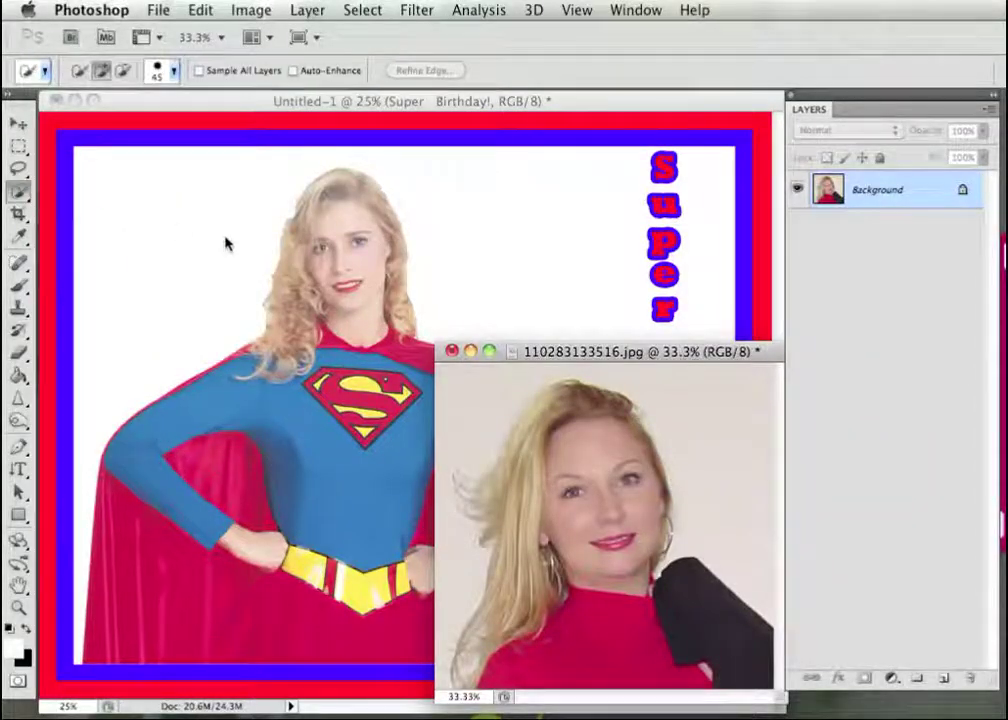
mouse_move(609, 507)
left_mouse_down()
mouse_move(607, 497)
mouse_move(603, 527)
mouse_move(592, 504)
mouse_move(603, 450)
mouse_move(582, 450)
mouse_move(567, 506)
mouse_move(590, 520)
left_mouse_up()
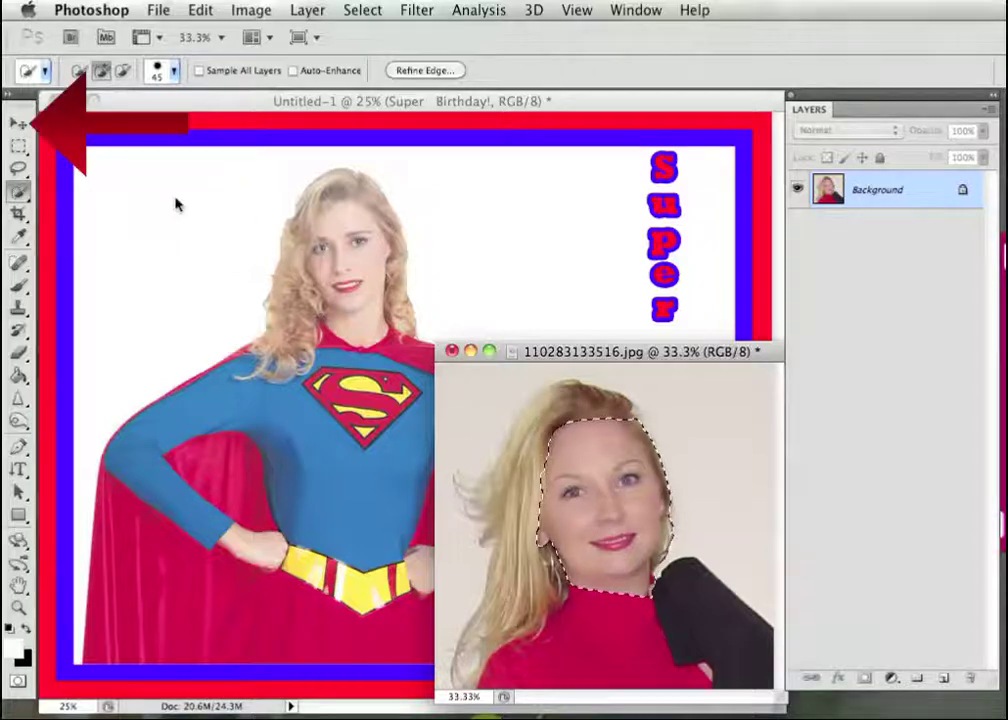
left_click(19, 123)
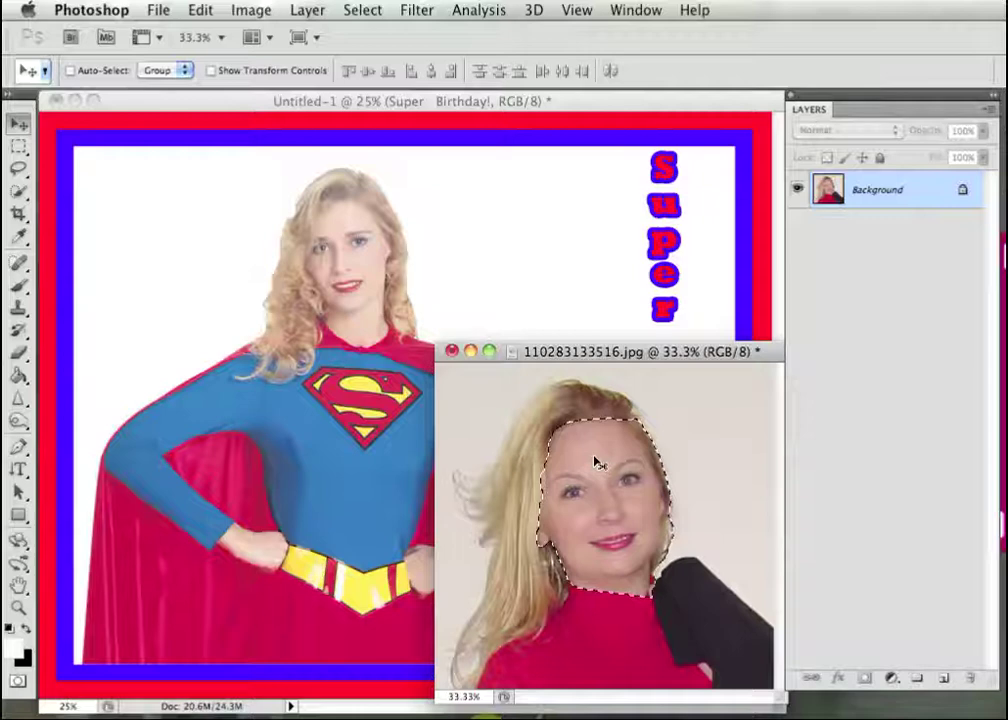
left_click_drag(603, 468, 336, 255)
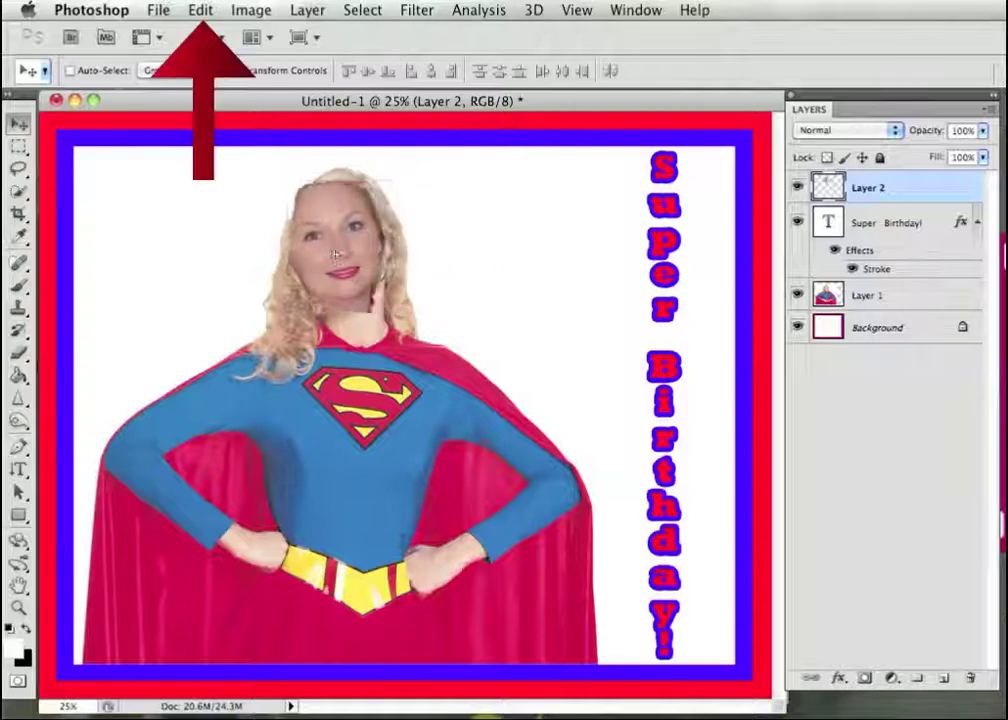
Free Transform the face: rotate about 7°, move it up, and scale it to about 92%
left_click(200, 11)
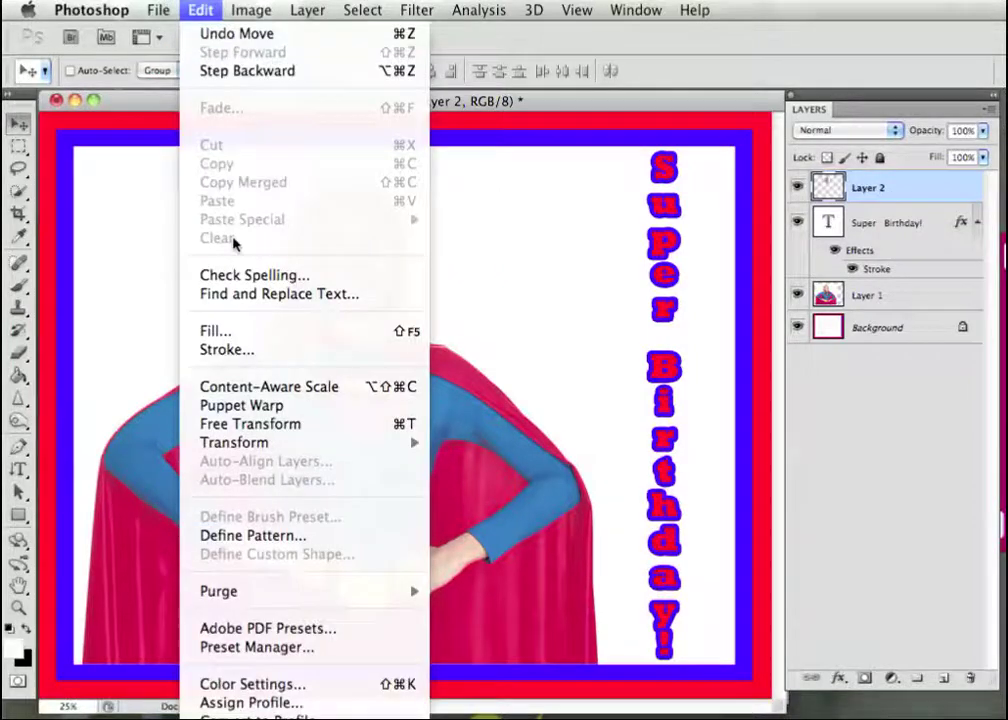
left_click(320, 432)
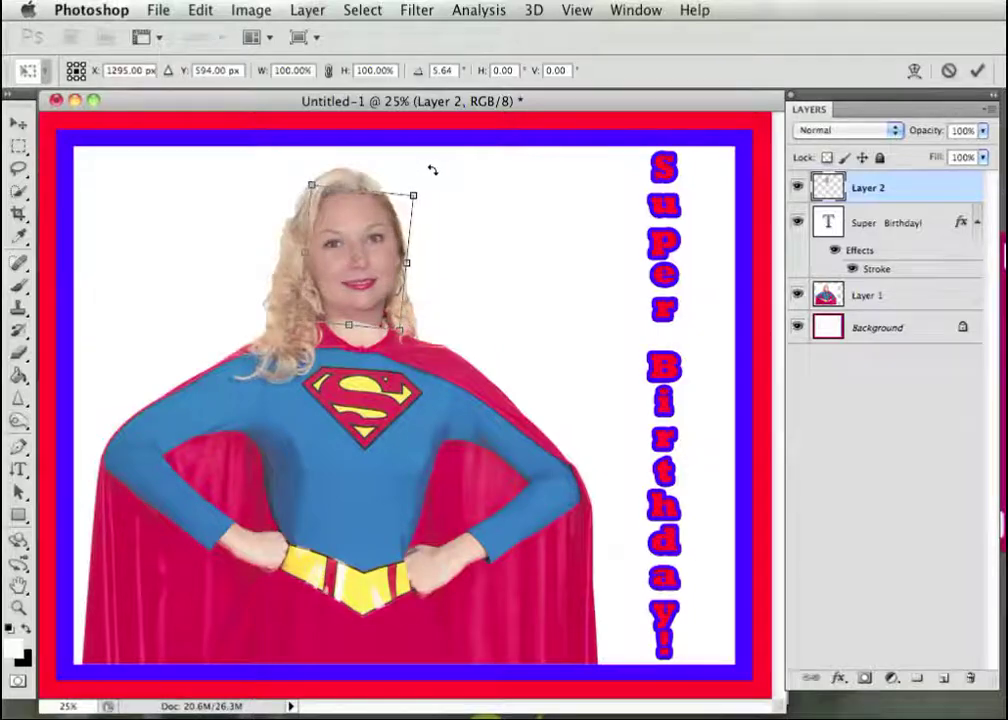
left_click_drag(430, 170, 440, 180)
mouse_move(370, 230)
left_mouse_down()
mouse_move(367, 214)
mouse_move(374, 237)
left_mouse_up()
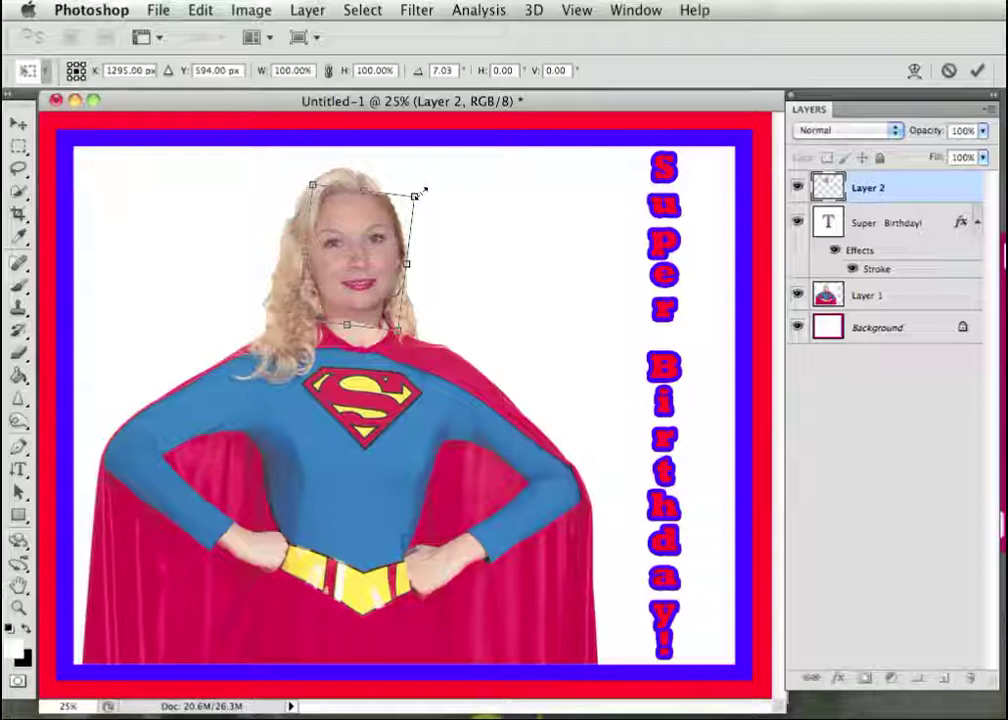
left_click_drag(424, 189, 408, 204)
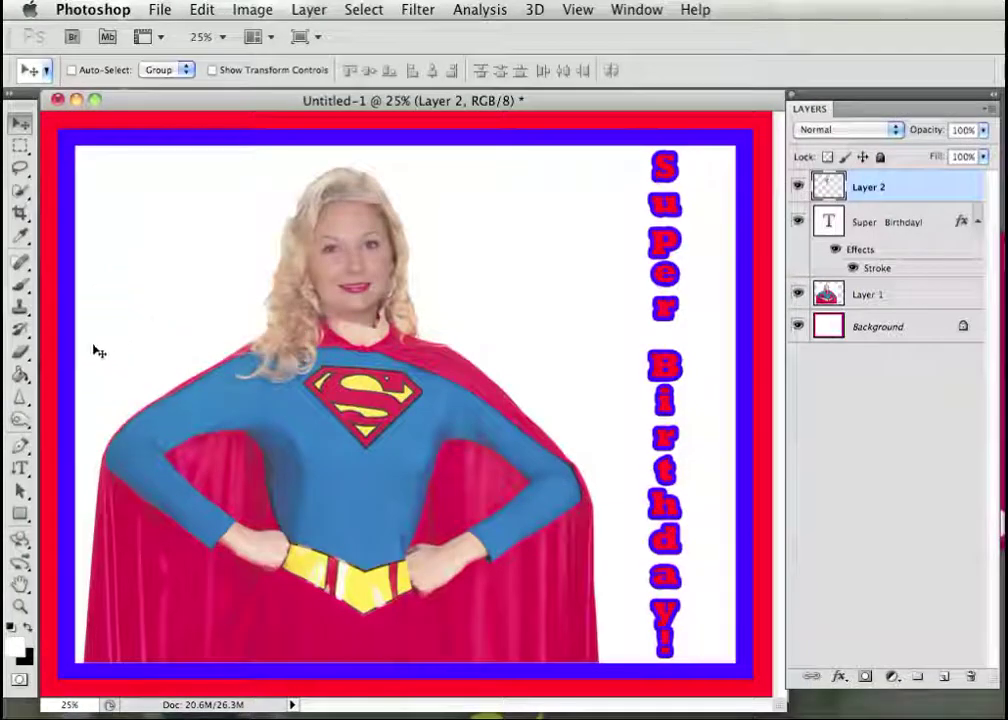
Set up the Eraser with a 41 px brush at 27% hardness
left_click(20, 350)
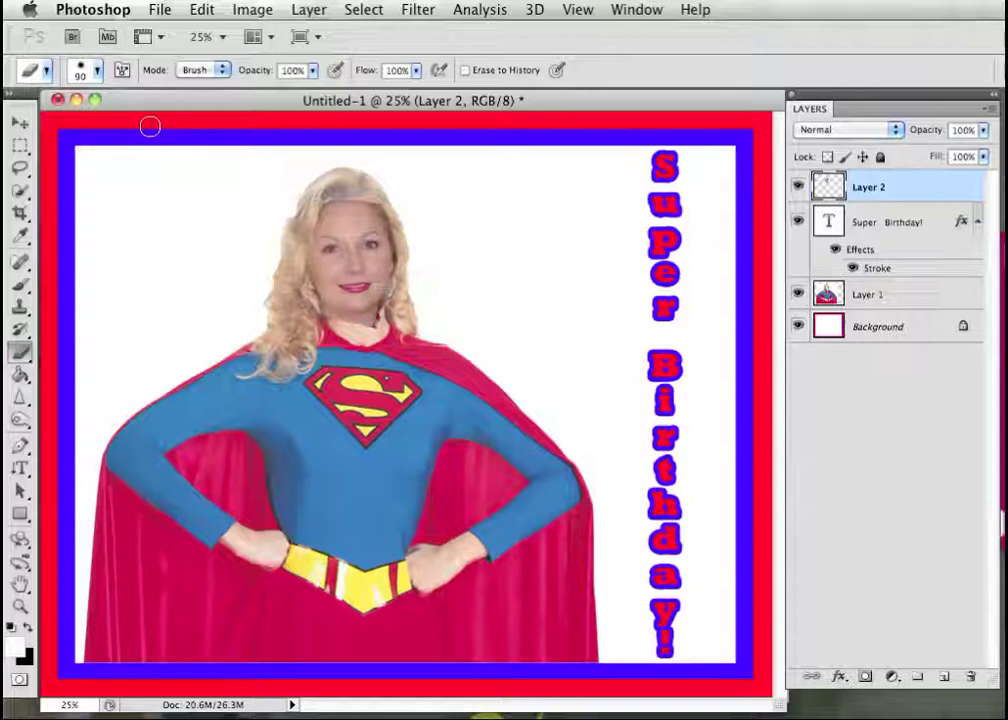
left_click(97, 70)
mouse_move(110, 126)
left_mouse_down()
mouse_move(88, 126)
mouse_move(113, 126)
left_mouse_up()
mouse_move(72, 162)
left_mouse_down()
mouse_move(101, 164)
mouse_move(80, 165)
left_mouse_up()
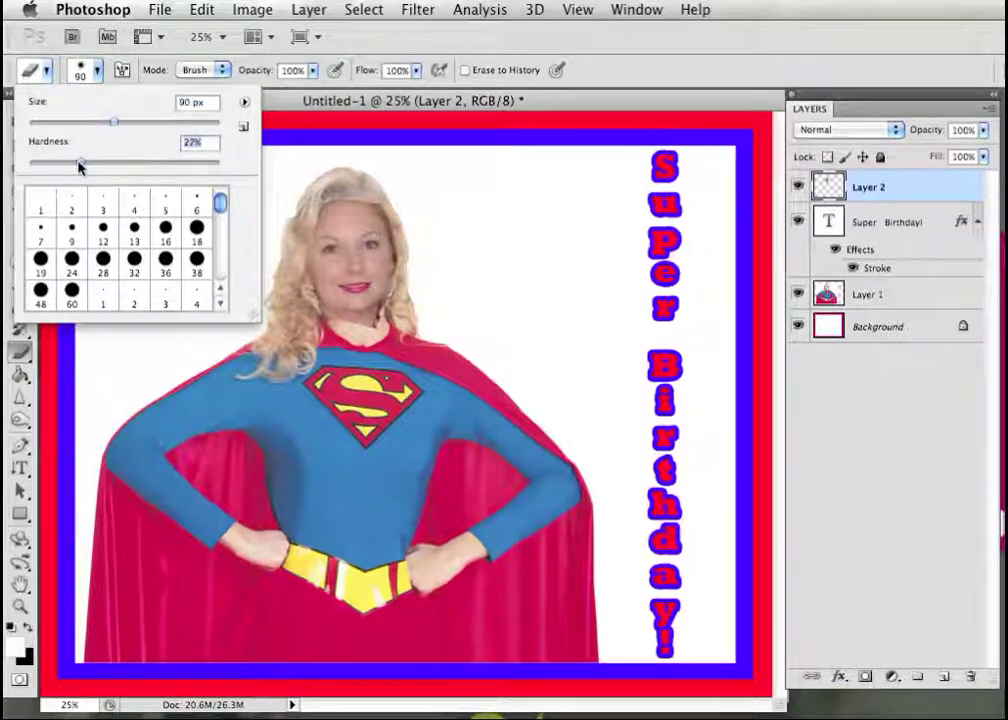
left_click_drag(113, 121, 60, 121)
left_click(320, 215)
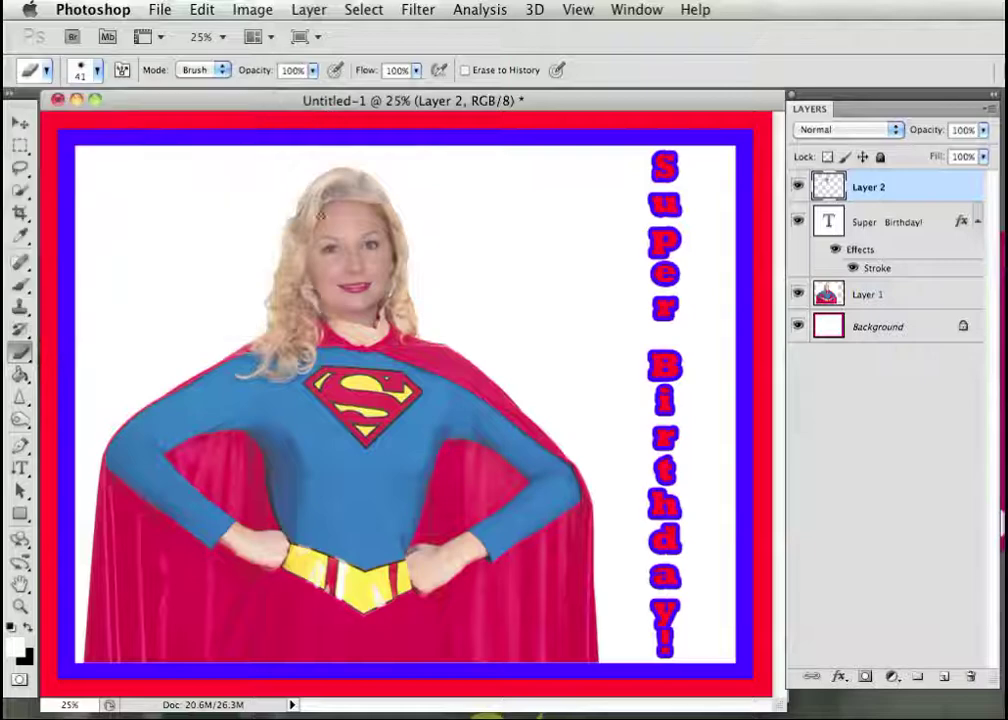
Erase the face layer's edges along the left hair, jaw and neck
left_click_drag(300, 244, 296, 248)
mouse_move(374, 316)
left_mouse_down()
mouse_move(355, 328)
mouse_move(313, 300)
left_mouse_up()
scroll(344, 216, "up", 5)
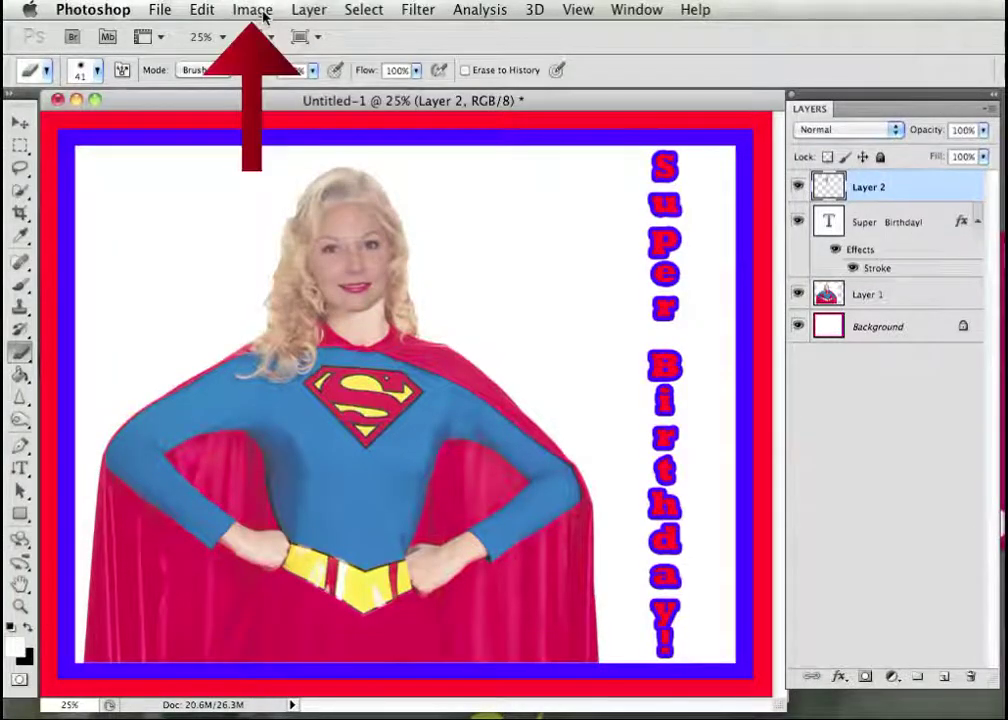
Apply Brightness/Contrast to the face with Brightness 58 and Contrast 17
left_click(262, 12)
mouse_move(299, 72)
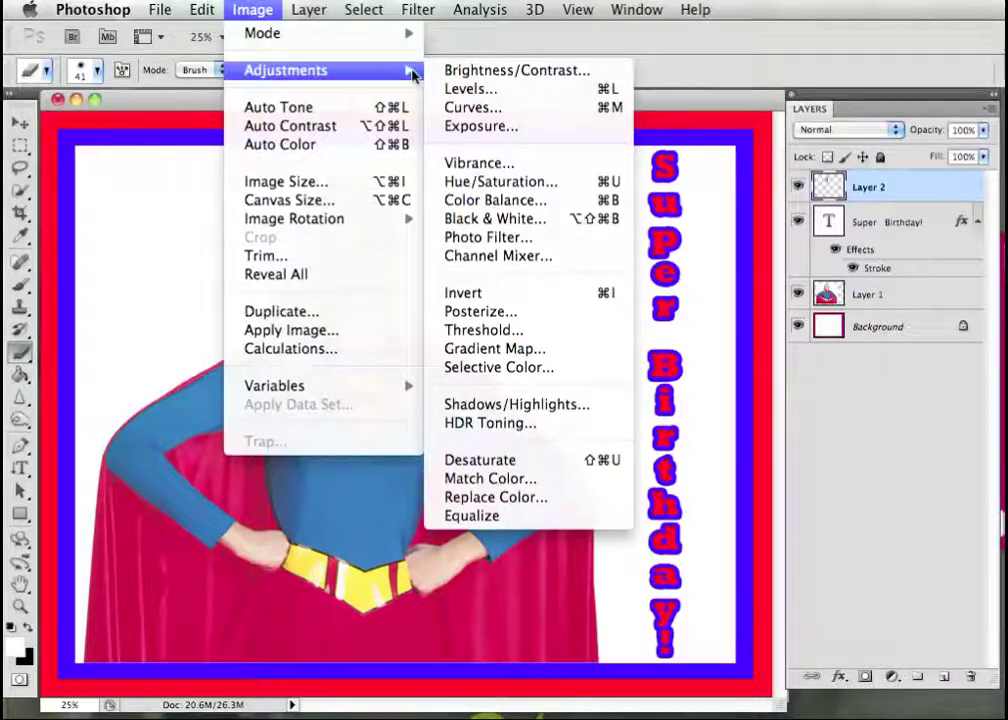
left_click(609, 74)
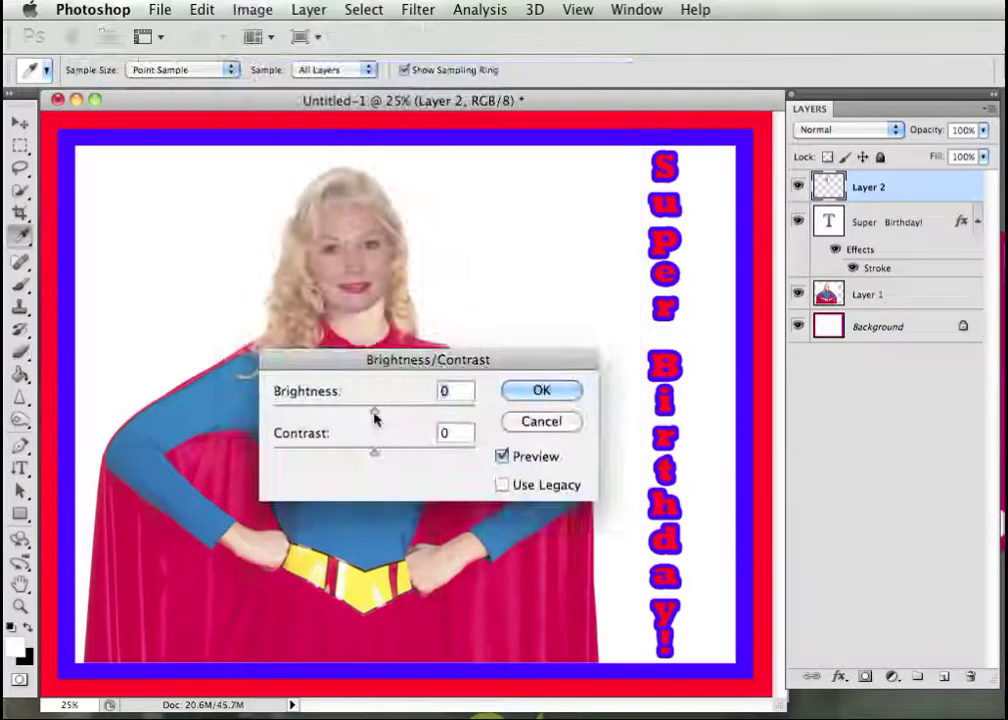
left_click_drag(377, 417, 400, 416)
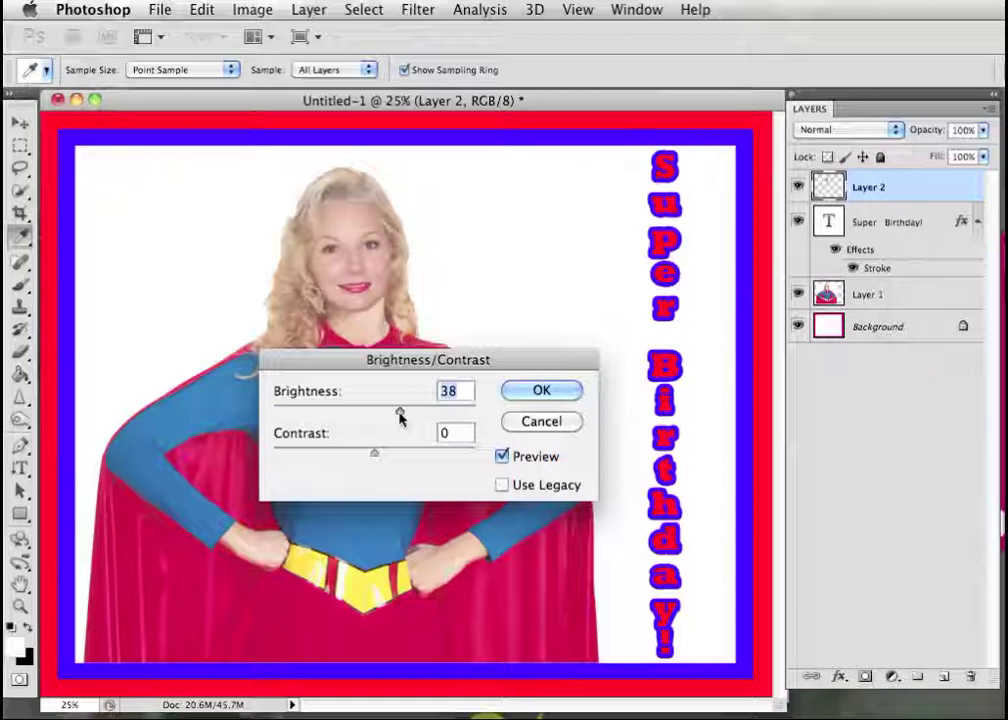
left_click_drag(375, 457, 392, 457)
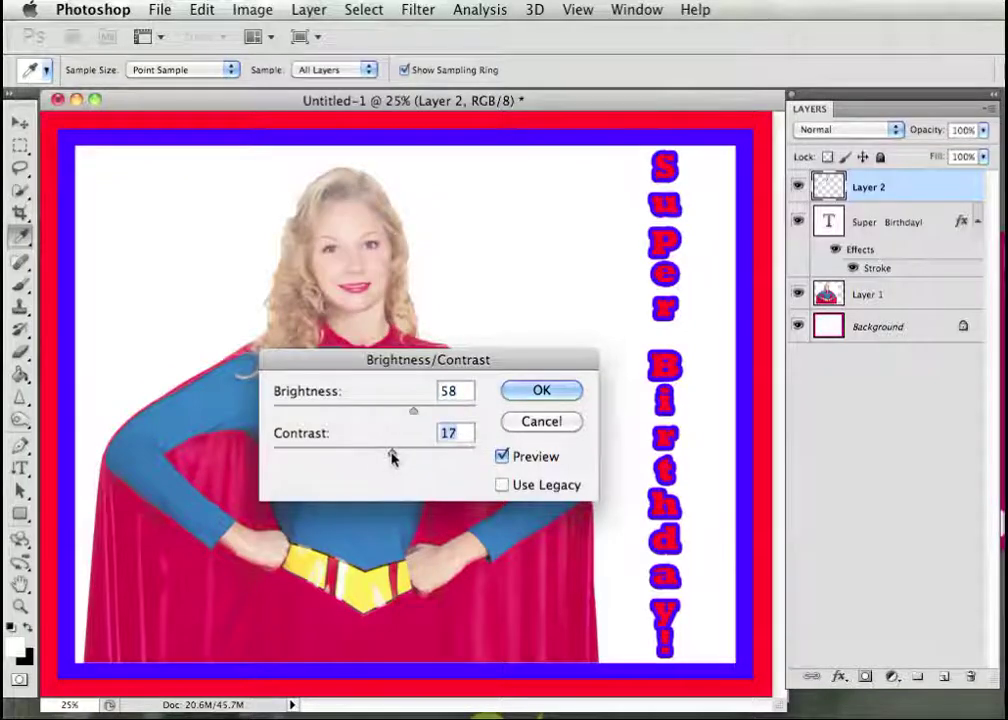
left_click(540, 390)
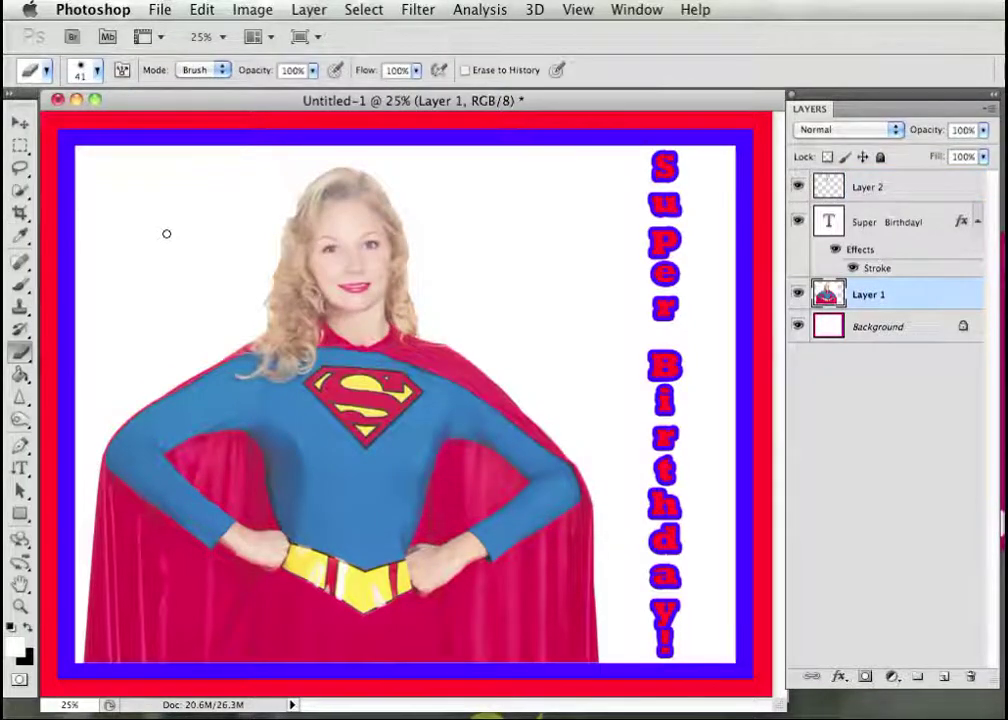